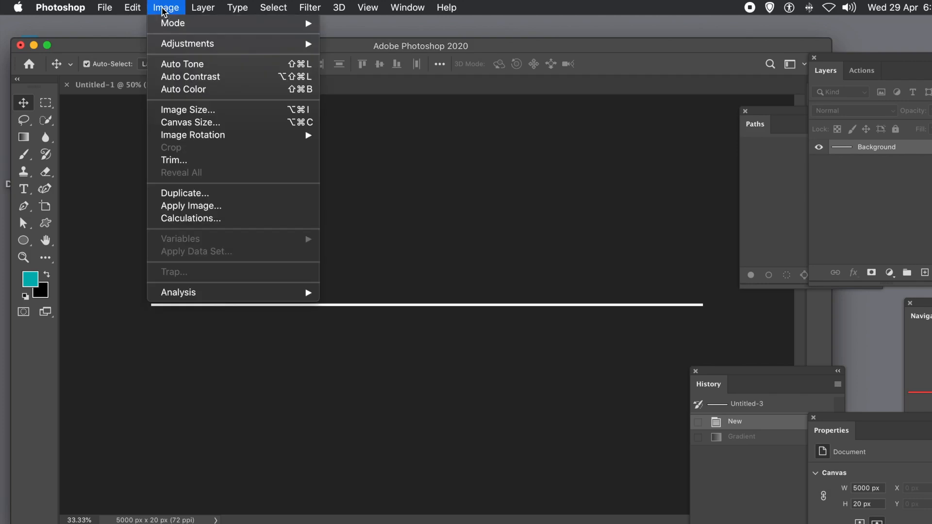
Check the image size of the long thin line document without changing it
{"action": "left_click", "coordinate": [193, 112]}
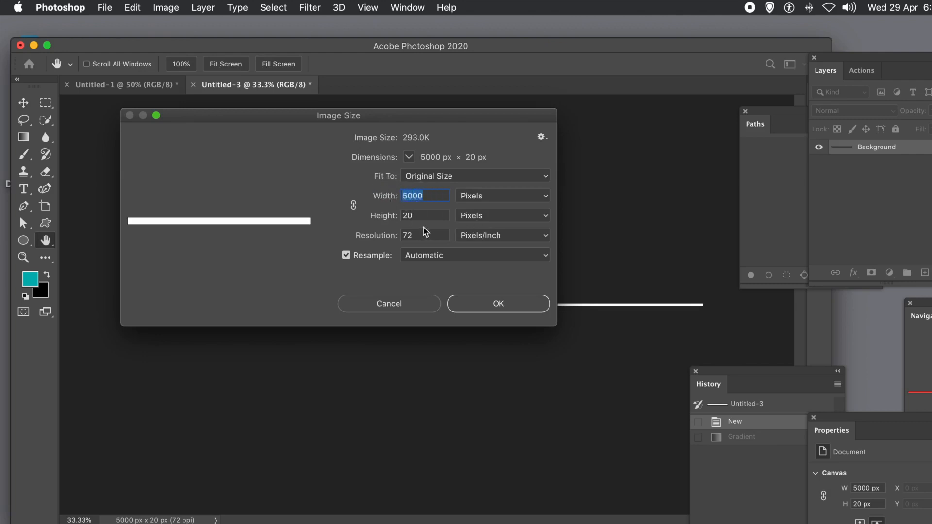
{"action": "left_click", "coordinate": [415, 214]}
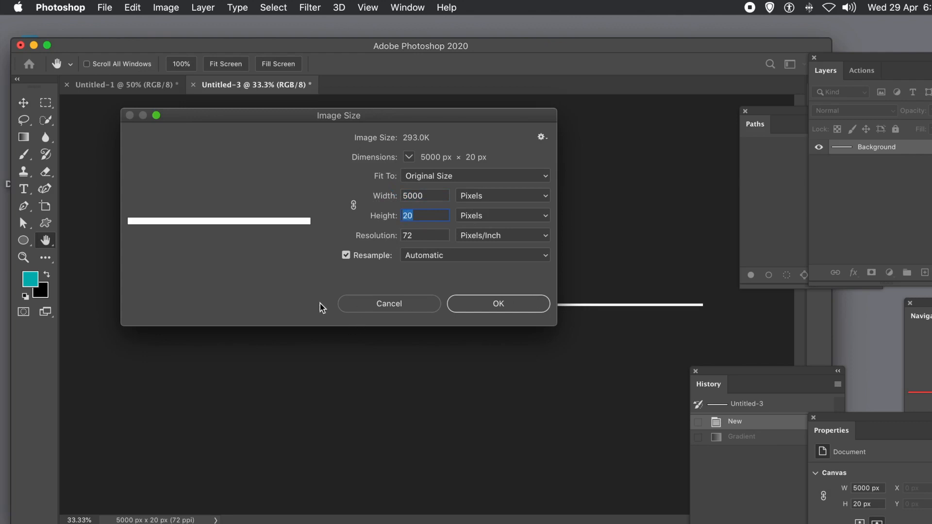
{"action": "left_click", "coordinate": [408, 304]}
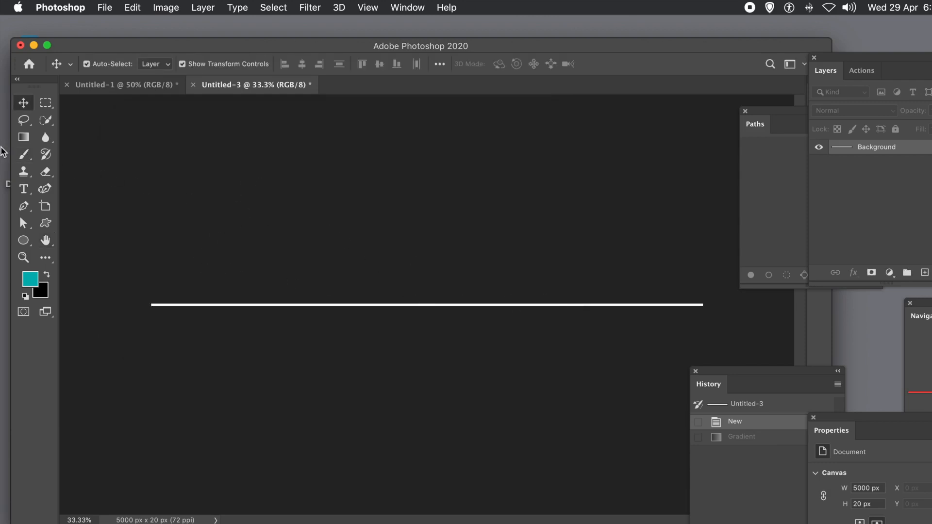
Apply the multicolour custom gradient along the full length of the thin line with the Gradient tool
{"action": "left_click", "coordinate": [23, 139]}
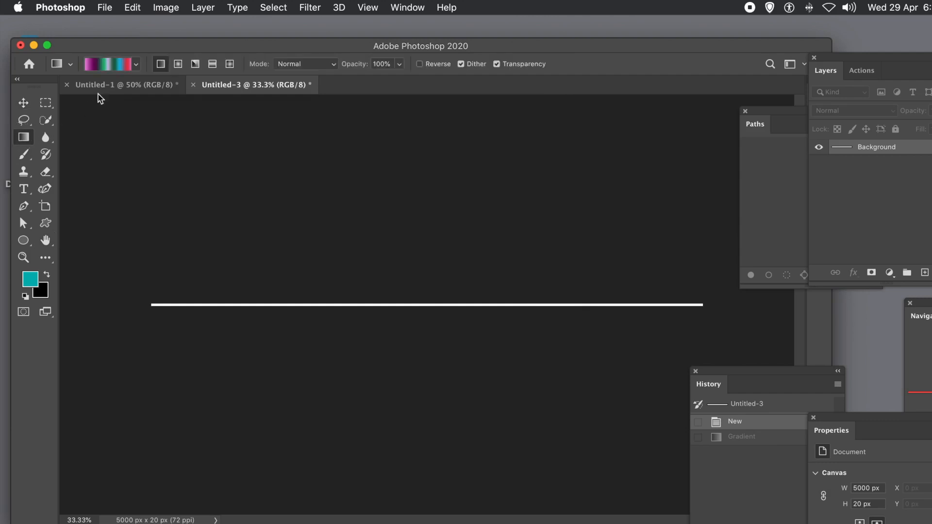
{"action": "left_click", "coordinate": [137, 65]}
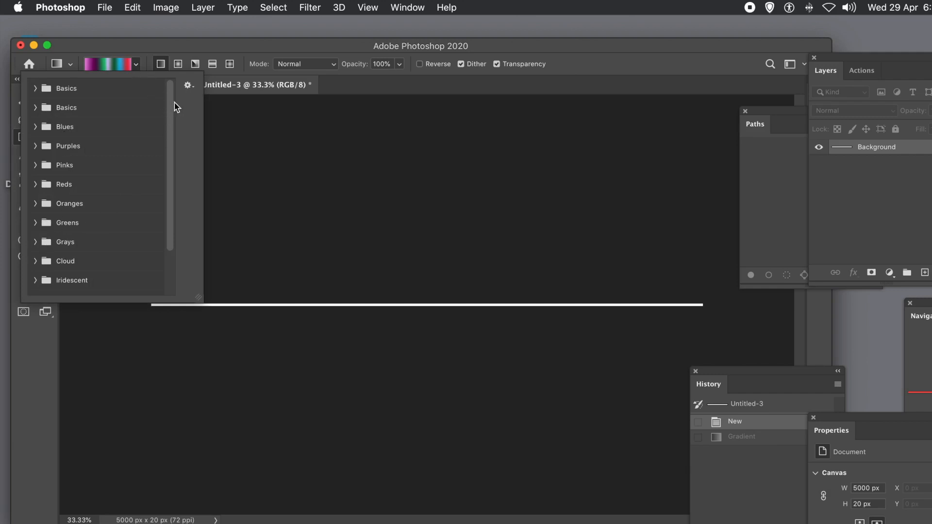
{"action": "left_click_drag", "start_coordinate": [171, 108], "coordinate": [171, 220]}
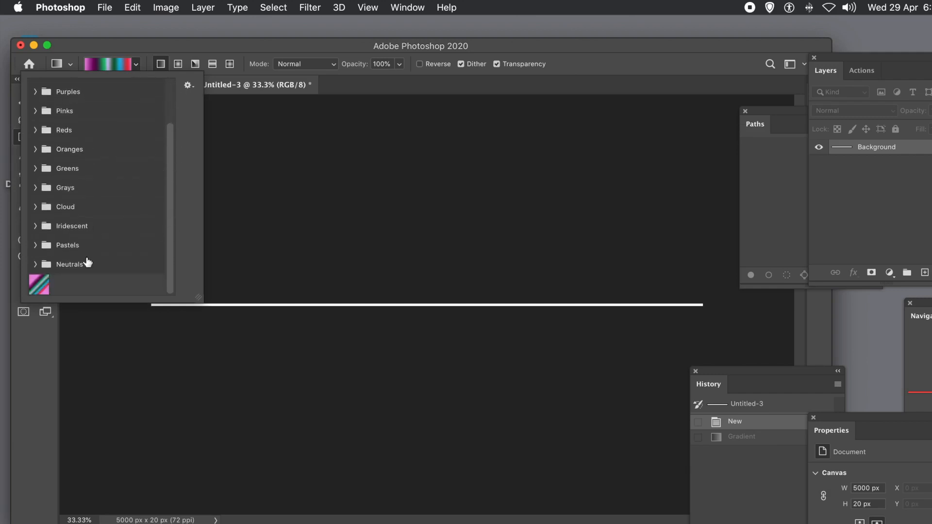
{"action": "left_click", "coordinate": [104, 68]}
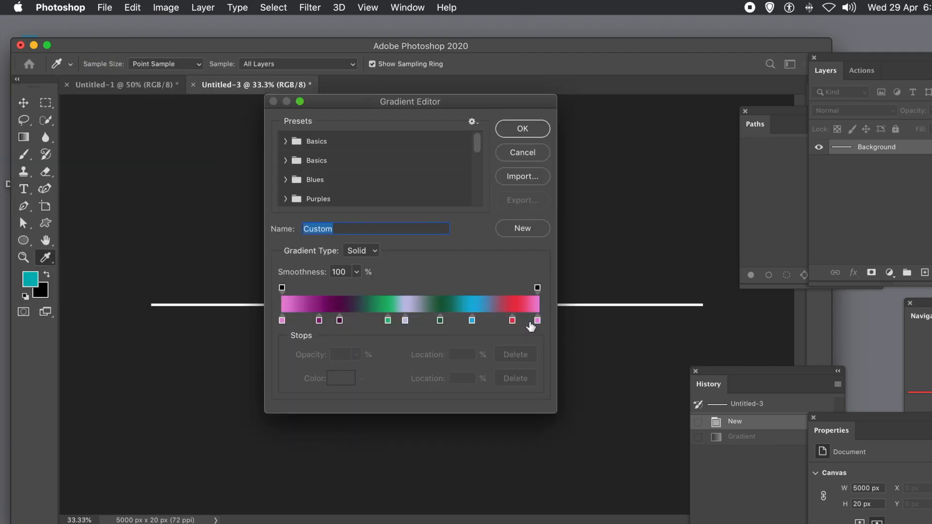
{"action": "left_click", "coordinate": [522, 128]}
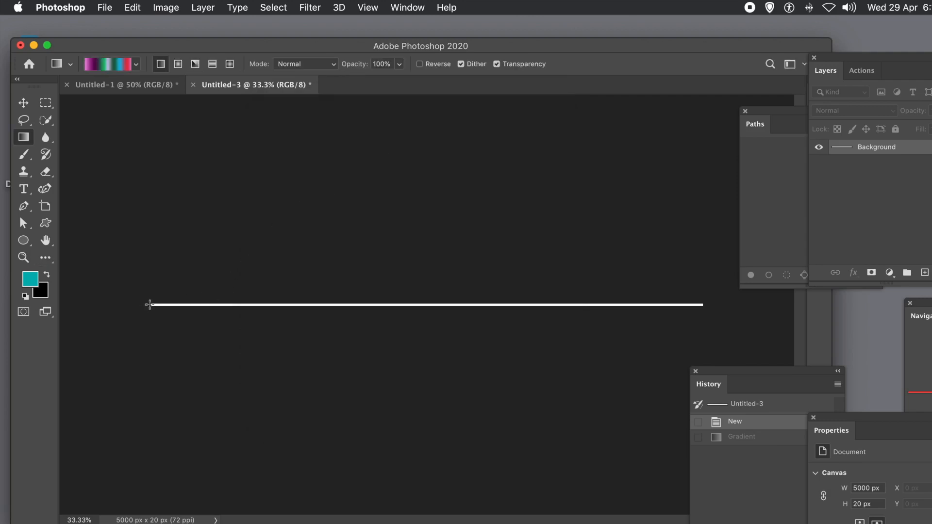
{"action": "left_click_drag", "start_coordinate": [149, 305], "coordinate": [703, 304]}
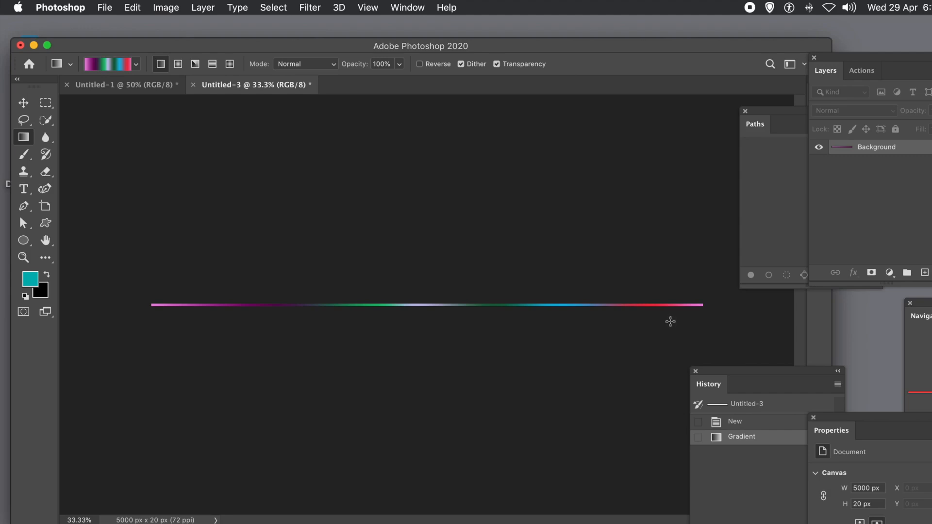
Define the gradient line as a new pattern, keeping the default name
{"action": "left_click", "coordinate": [142, 8]}
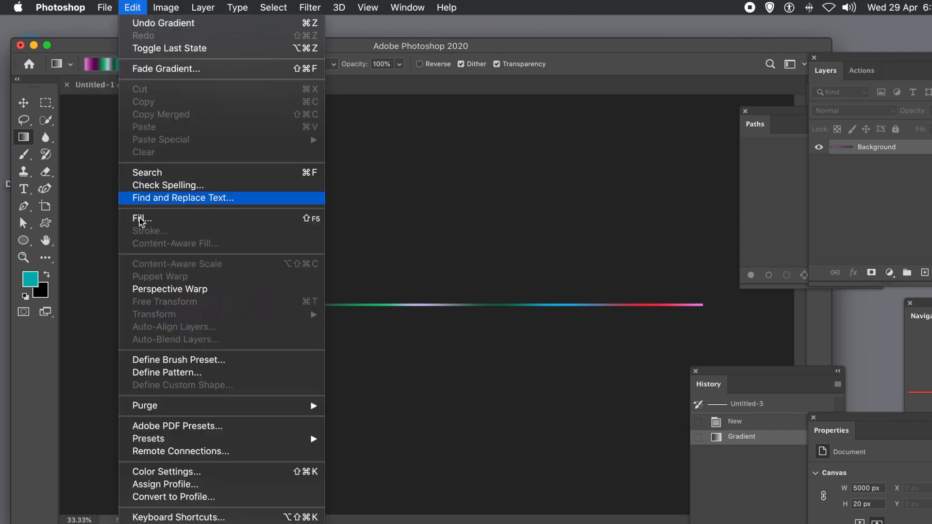
{"action": "left_click", "coordinate": [156, 373]}
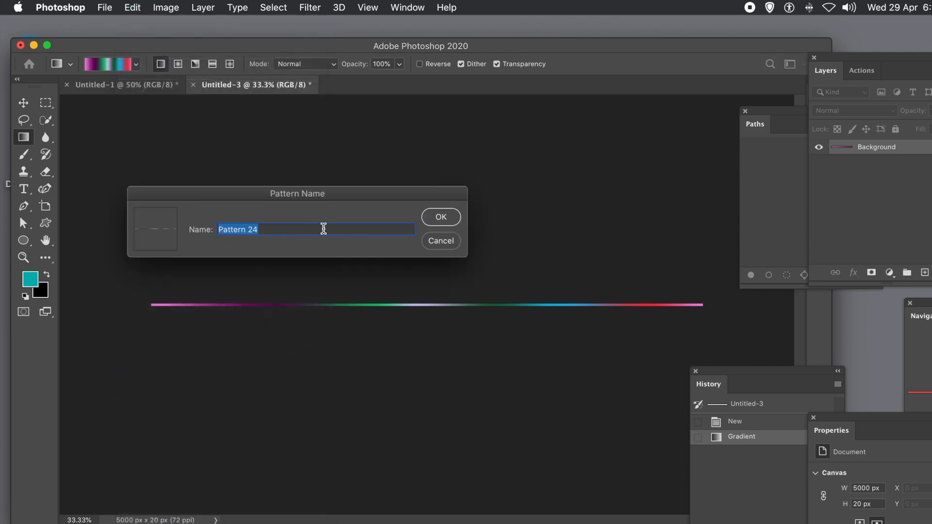
{"action": "left_click", "coordinate": [441, 218]}
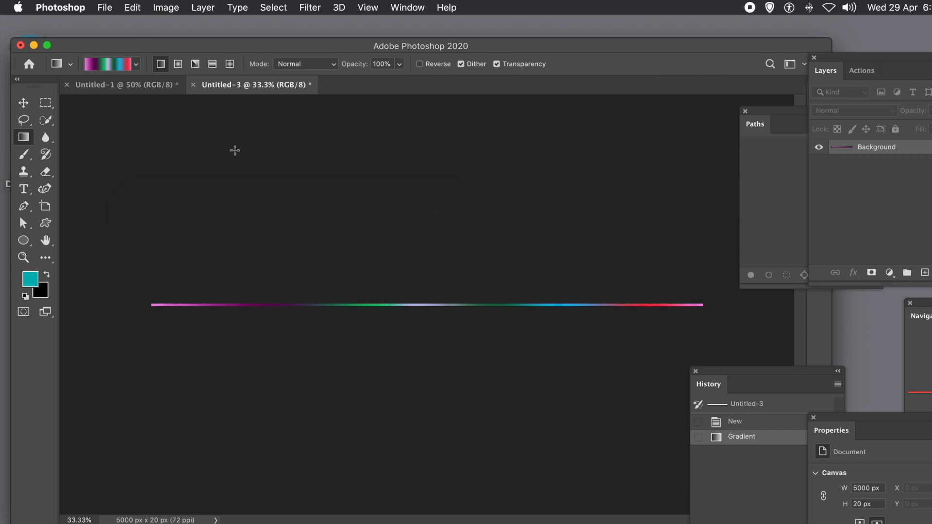
Switch to the Untitled-1 document and check its image size without changing it
{"action": "left_click", "coordinate": [112, 87]}
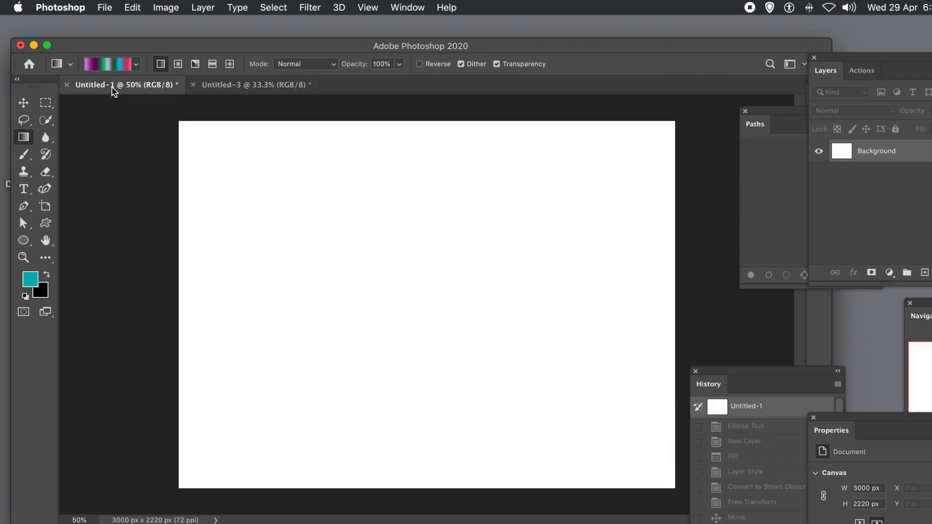
{"action": "left_click", "coordinate": [153, 9]}
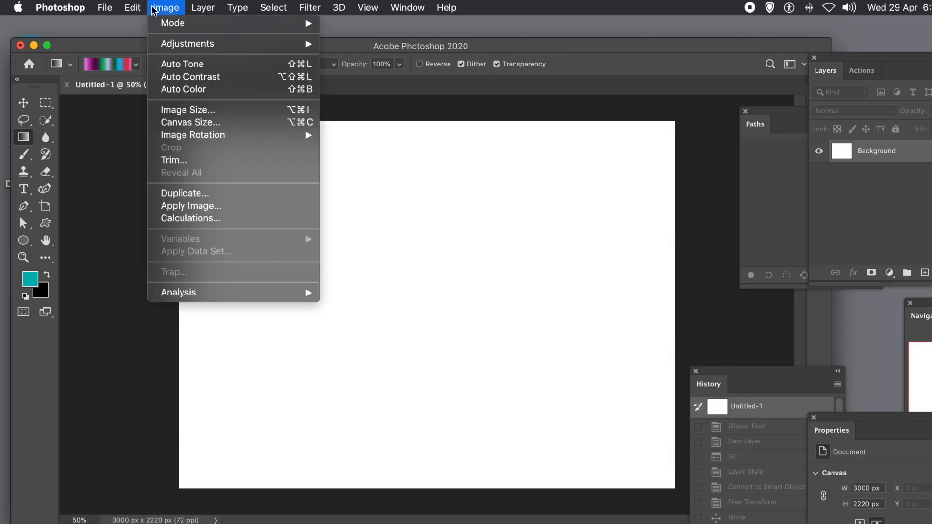
{"action": "left_click", "coordinate": [173, 111]}
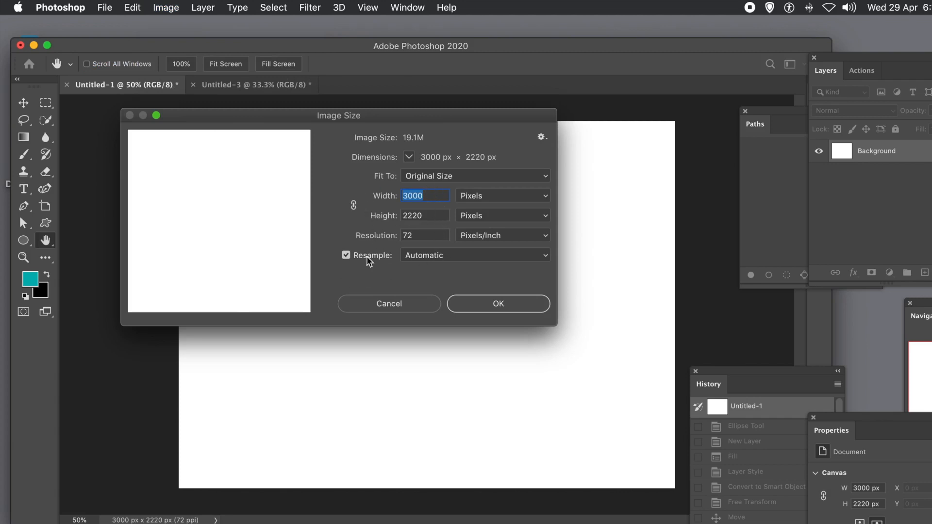
{"action": "left_click", "coordinate": [406, 306]}
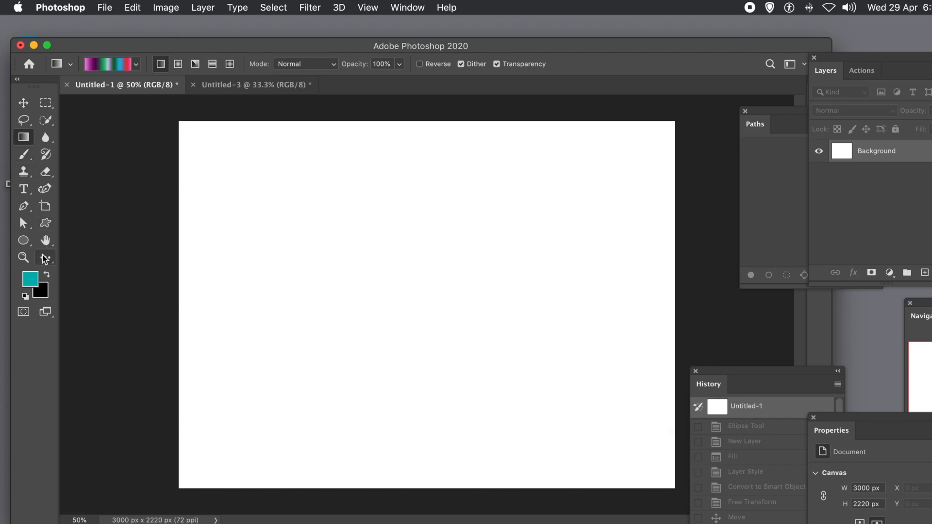
With the Ellipse tool in Path mode and Intersect Shape Areas, draw a small circle path about 214 px wide near the canvas centre
{"action": "left_click", "coordinate": [22, 241]}
{"action": "left_click_drag", "start_coordinate": [26, 243], "coordinate": [81, 270]}
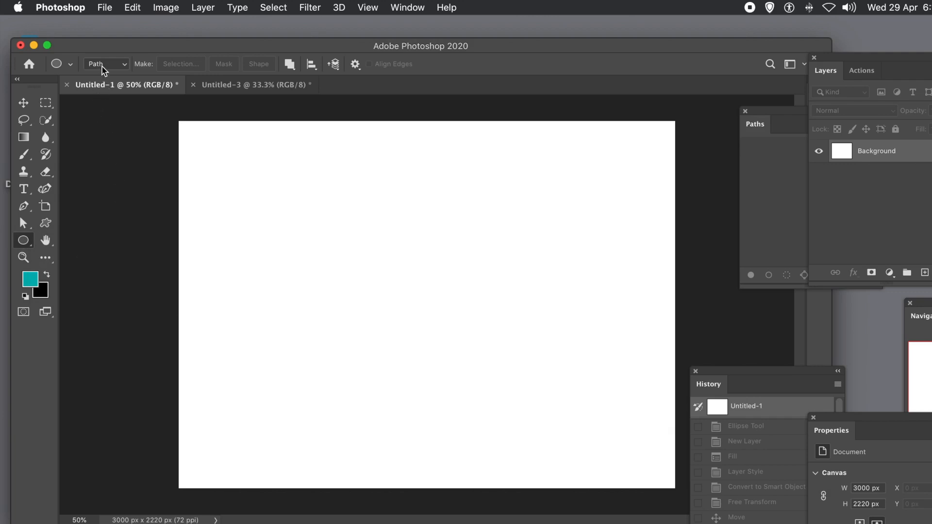
{"action": "left_click", "coordinate": [141, 40]}
{"action": "left_click", "coordinate": [289, 61]}
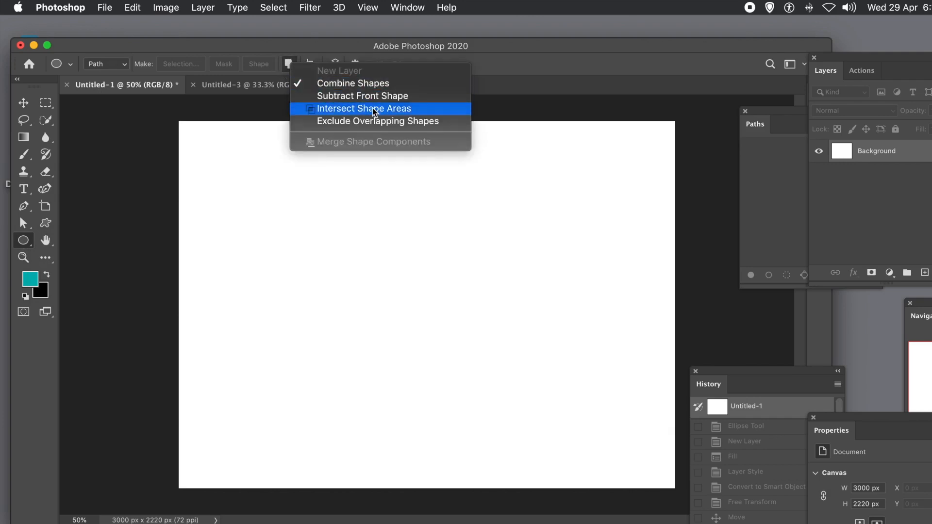
{"action": "left_click", "coordinate": [569, 66]}
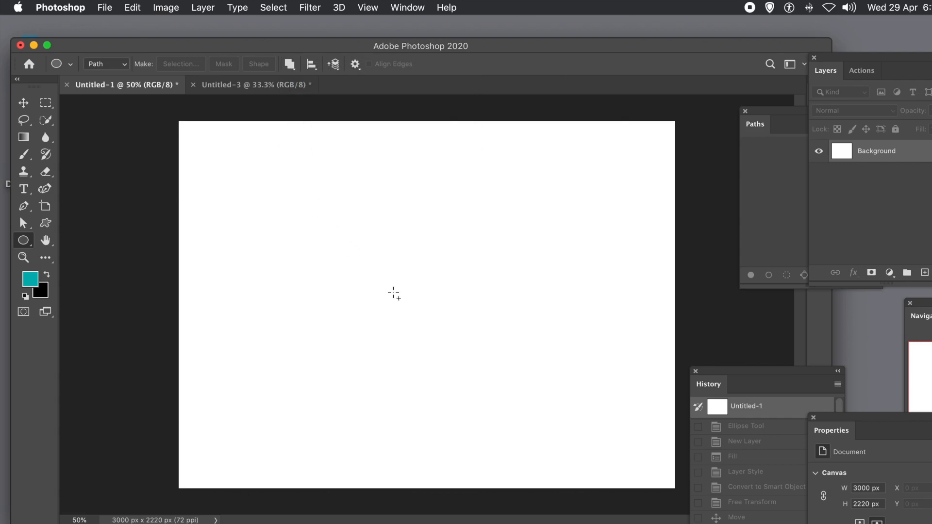
{"action": "left_click_drag", "start_coordinate": [394, 287], "coordinate": [431, 321]}
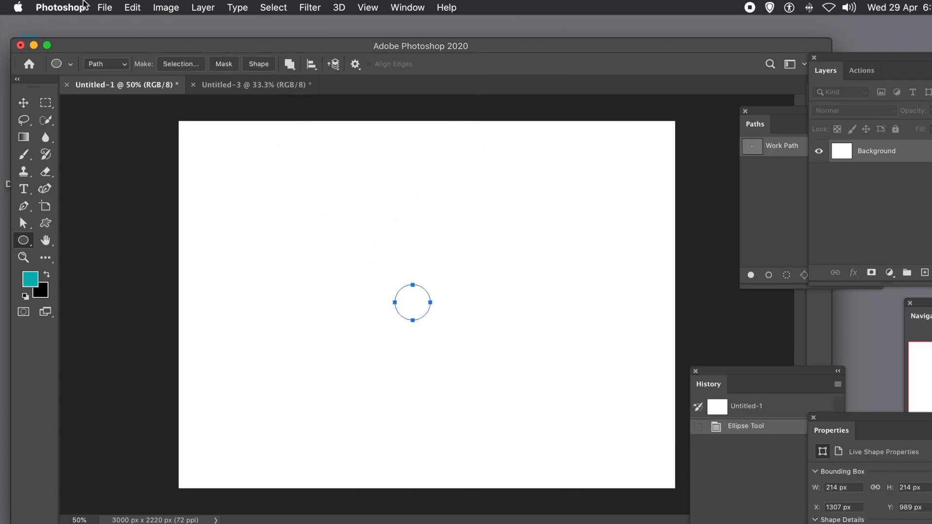
{"action": "left_click", "coordinate": [132, 7]}
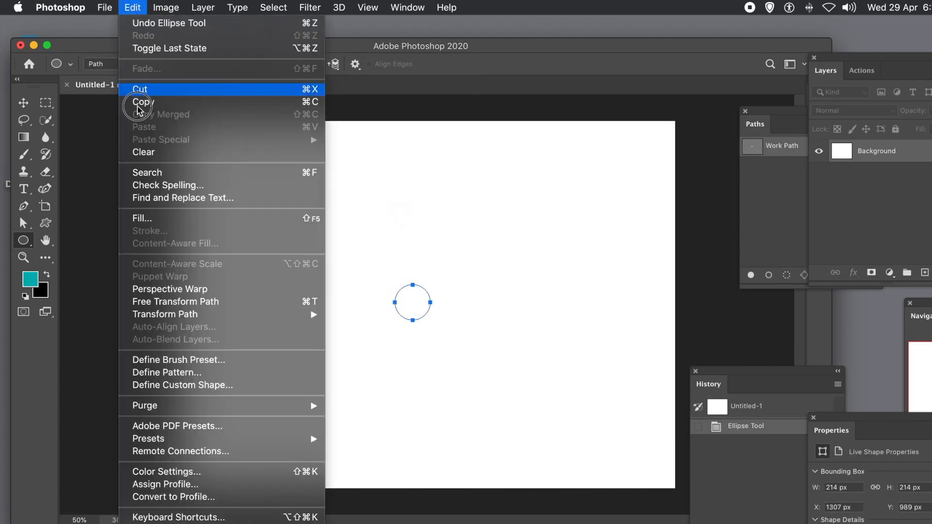
{"action": "left_click", "coordinate": [143, 221]}
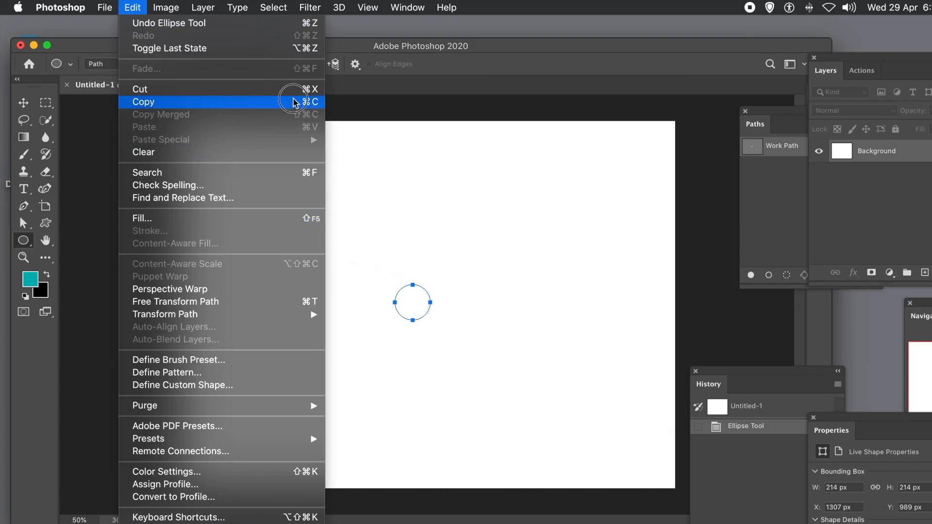
{"action": "left_click", "coordinate": [397, 135]}
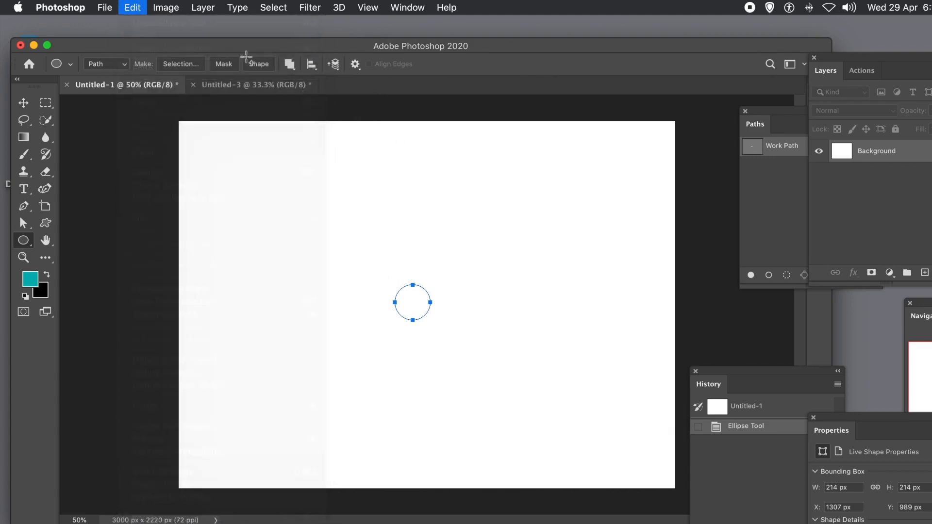
Create a new empty layer above the background
{"action": "left_click", "coordinate": [204, 8]}
{"action": "mouse_move", "coordinate": [214, 23]}
{"action": "left_click", "coordinate": [404, 28]}
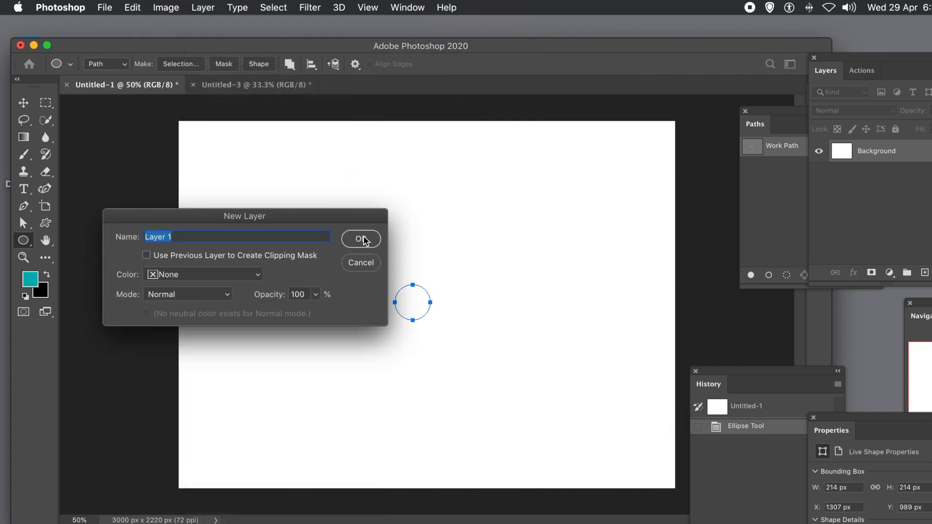
{"action": "left_click", "coordinate": [363, 239]}
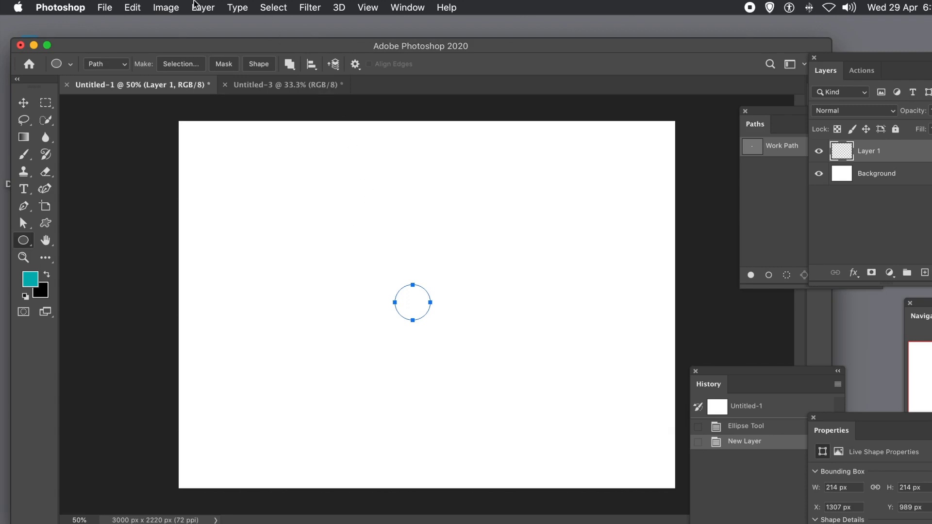
Open Fill with pattern contents and choose the new gradient line as the custom pattern
{"action": "left_click", "coordinate": [135, 7]}
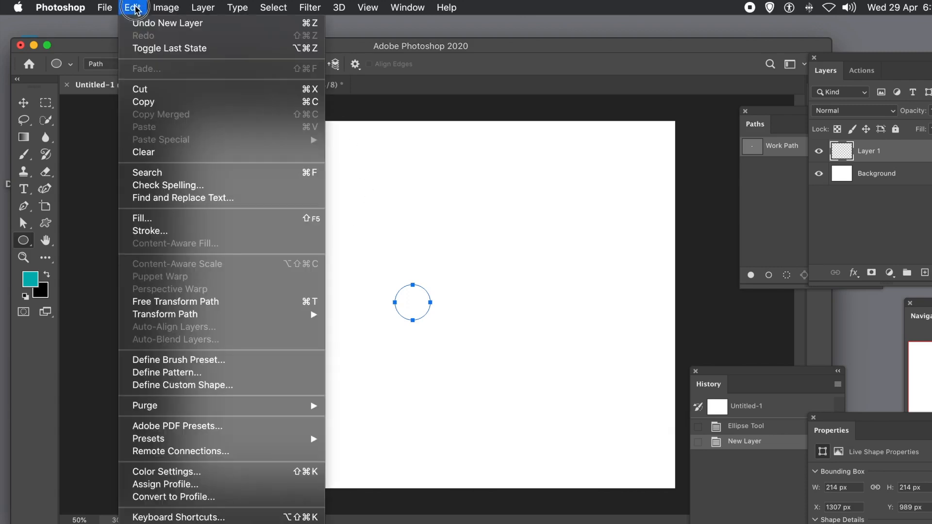
{"action": "left_click", "coordinate": [140, 221]}
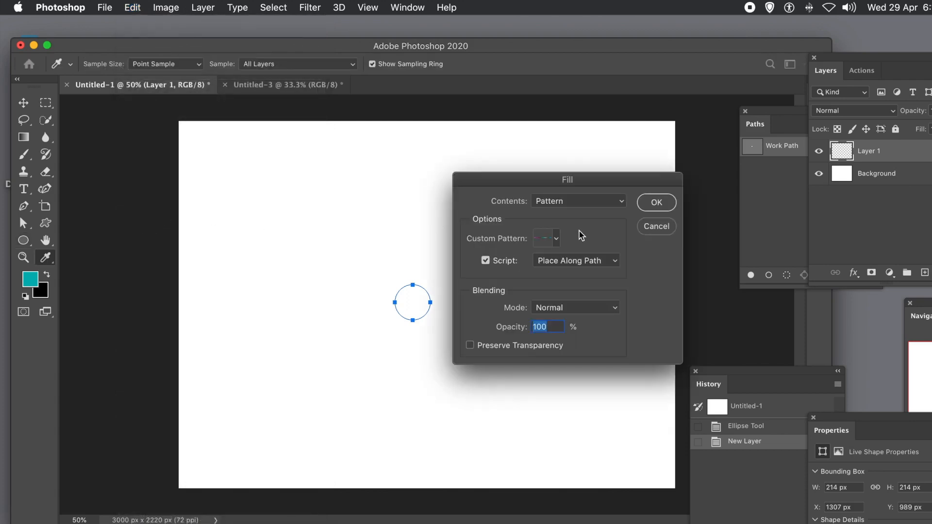
{"action": "left_click", "coordinate": [555, 240]}
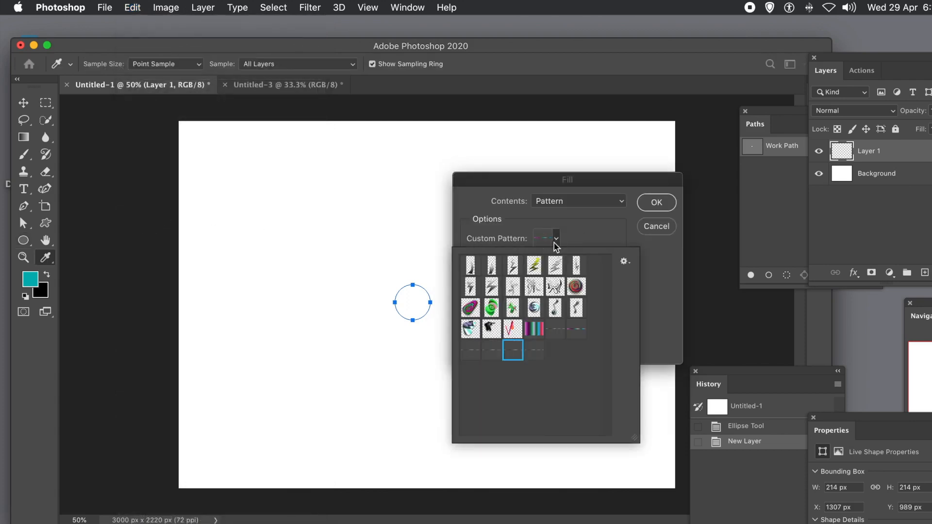
{"action": "left_click", "coordinate": [532, 353]}
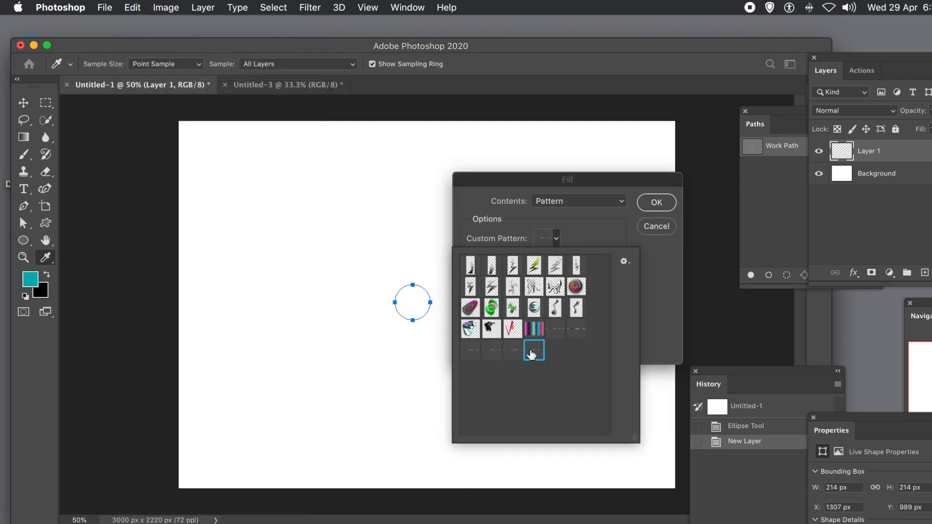
{"action": "left_click", "coordinate": [666, 333]}
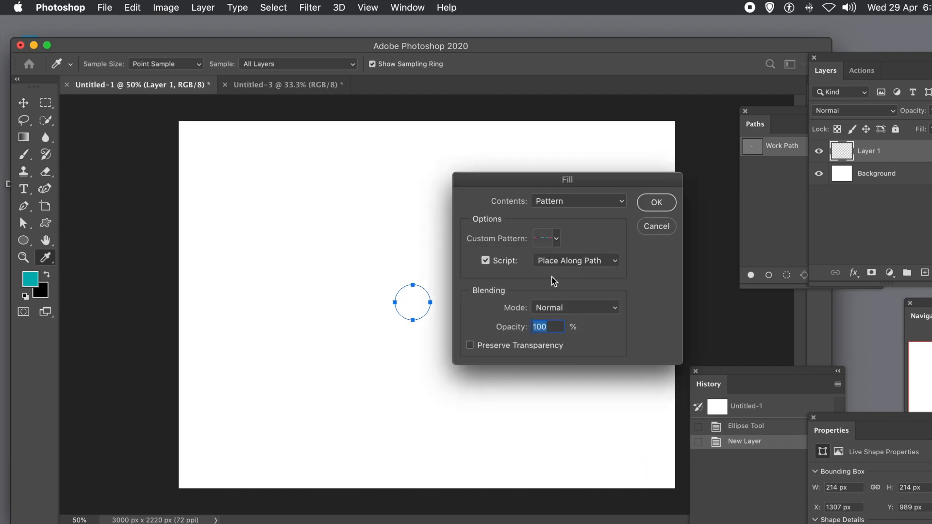
Enable the fill script, choose Place Along Path, and confirm the Fill dialog
{"action": "left_click", "coordinate": [485, 261]}
{"action": "left_click", "coordinate": [582, 262]}
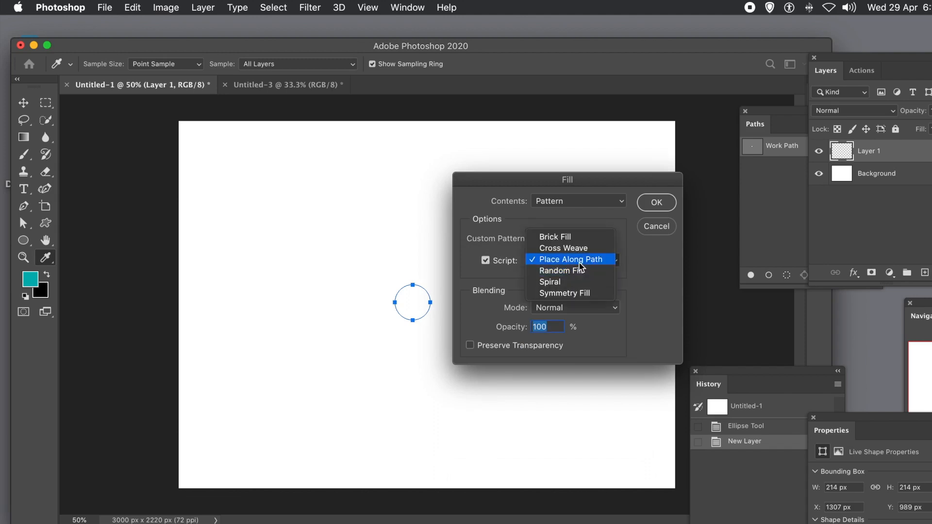
{"action": "left_click", "coordinate": [579, 263]}
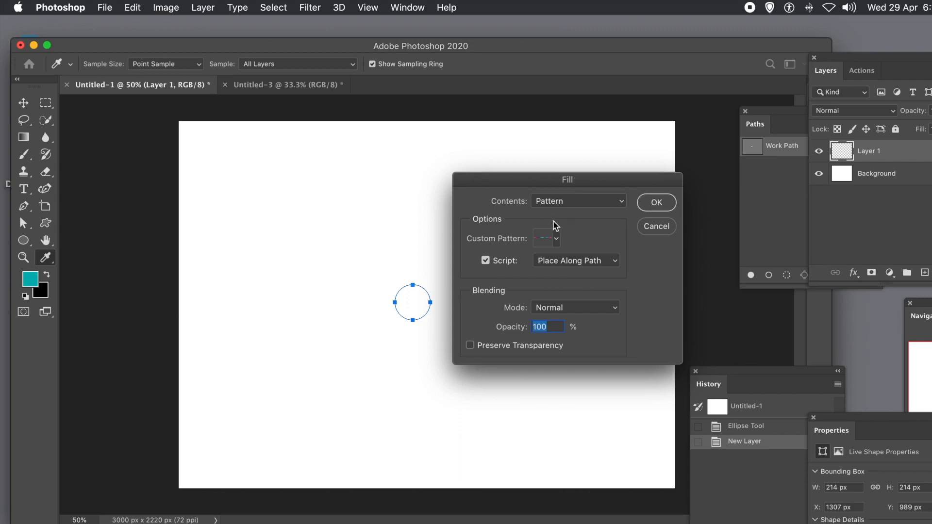
{"action": "left_click", "coordinate": [656, 202]}
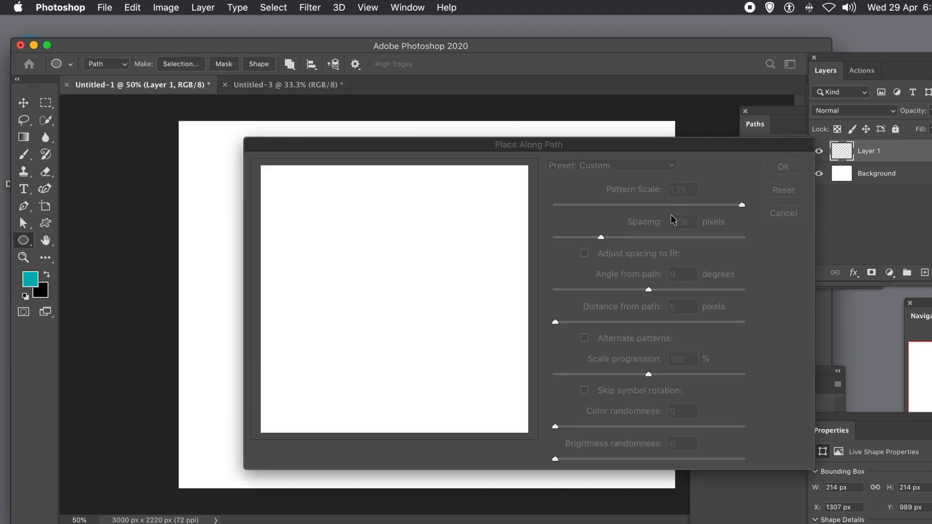
Adjust the pattern scale and spacing in Place Along Path and apply the fill around the circle
{"action": "left_click_drag", "start_coordinate": [501, 148], "coordinate": [343, 136]}
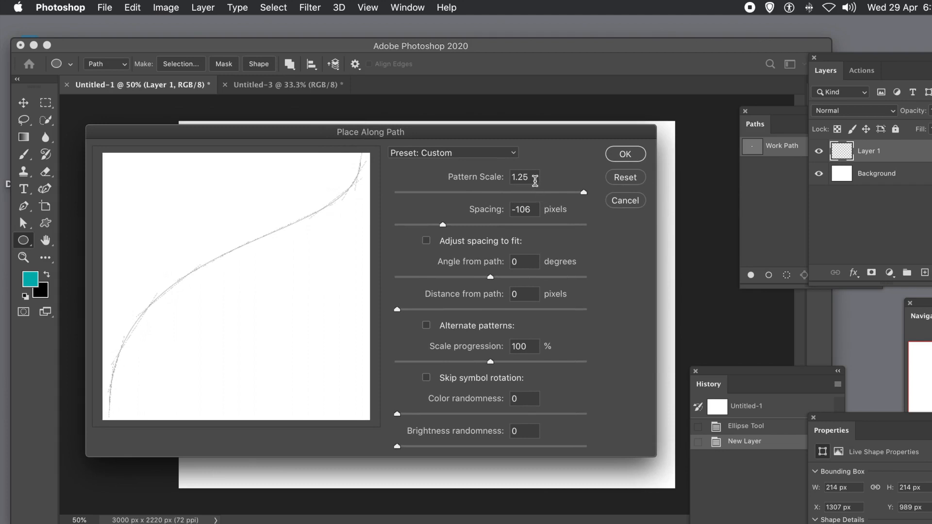
{"action": "left_click_drag", "start_coordinate": [534, 177], "coordinate": [500, 178]}
{"action": "mouse_move", "coordinate": [442, 226]}
{"action": "left_mouse_down"}
{"action": "mouse_move", "coordinate": [405, 228]}
{"action": "mouse_move", "coordinate": [441, 227]}
{"action": "left_mouse_up"}
{"action": "left_click", "coordinate": [622, 156]}
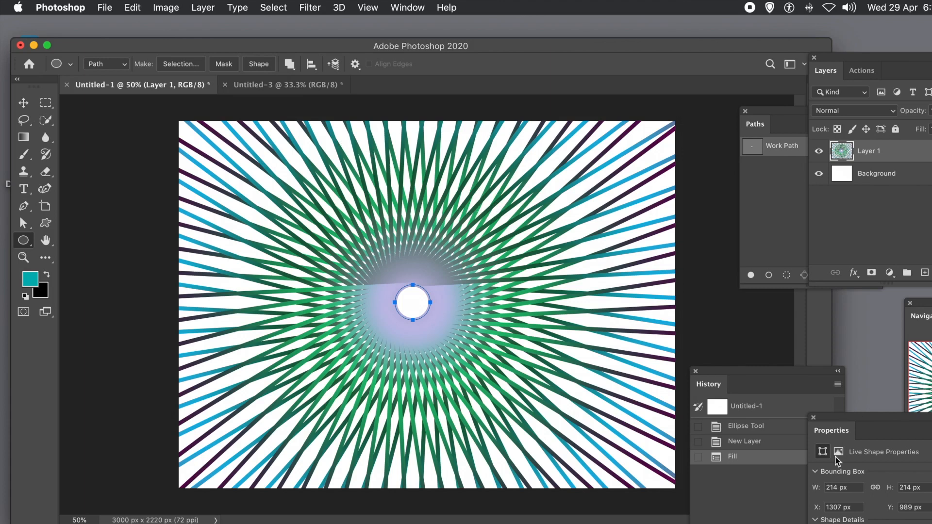
Revert to the empty new layer state and delete the small circle path, converting it to a regular path
{"action": "left_click", "coordinate": [743, 442]}
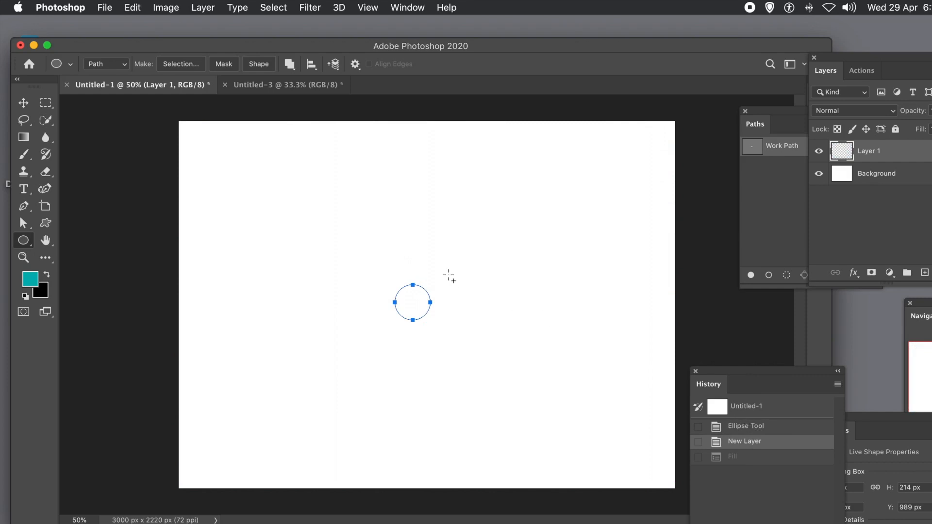
{"action": "key", "text": "Delete"}
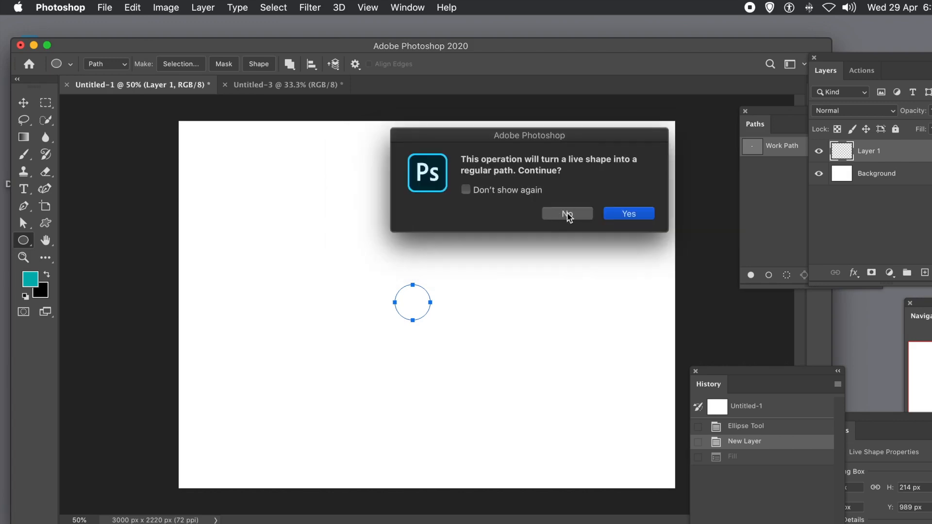
{"action": "left_click", "coordinate": [635, 216]}
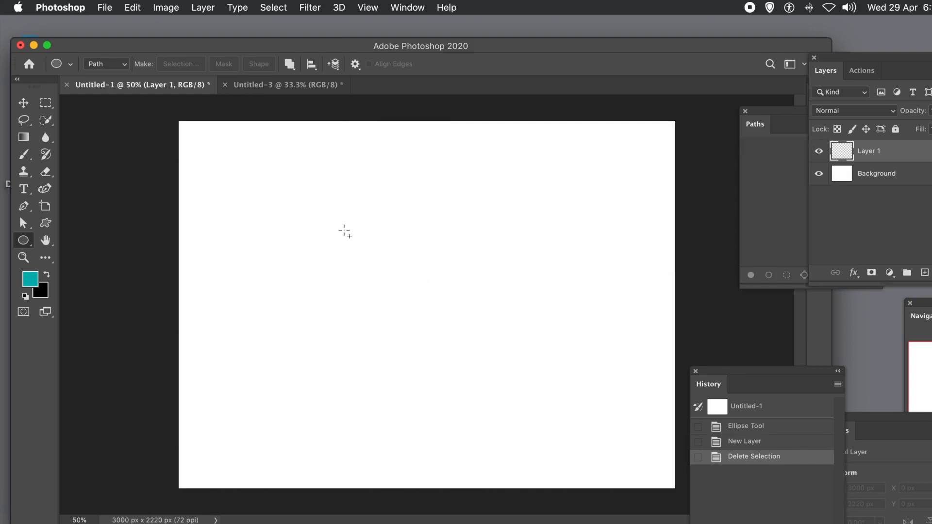
Draw a circle path about 795 px across and fill it with the pattern using Place Along Path
{"action": "left_click_drag", "start_coordinate": [337, 224], "coordinate": [482, 358]}
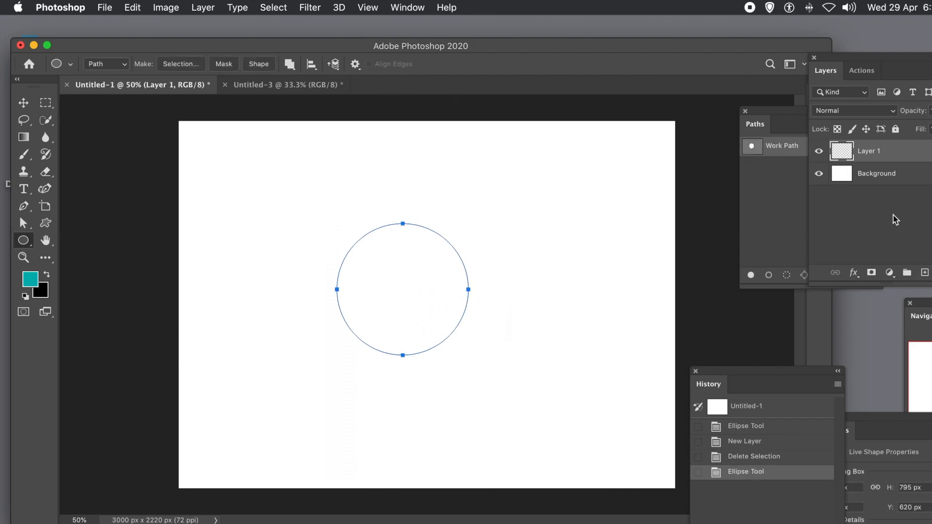
{"action": "left_click_drag", "start_coordinate": [763, 112], "coordinate": [669, 131]}
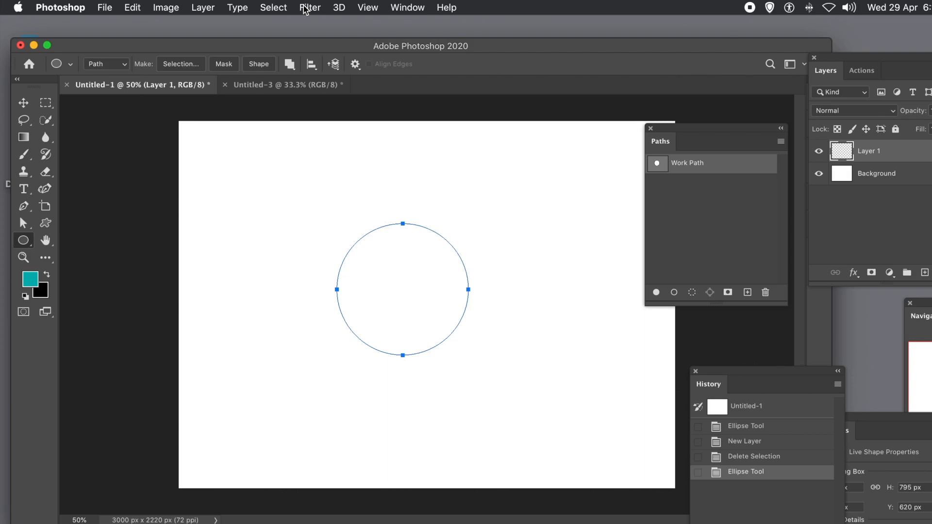
{"action": "left_click", "coordinate": [136, 8]}
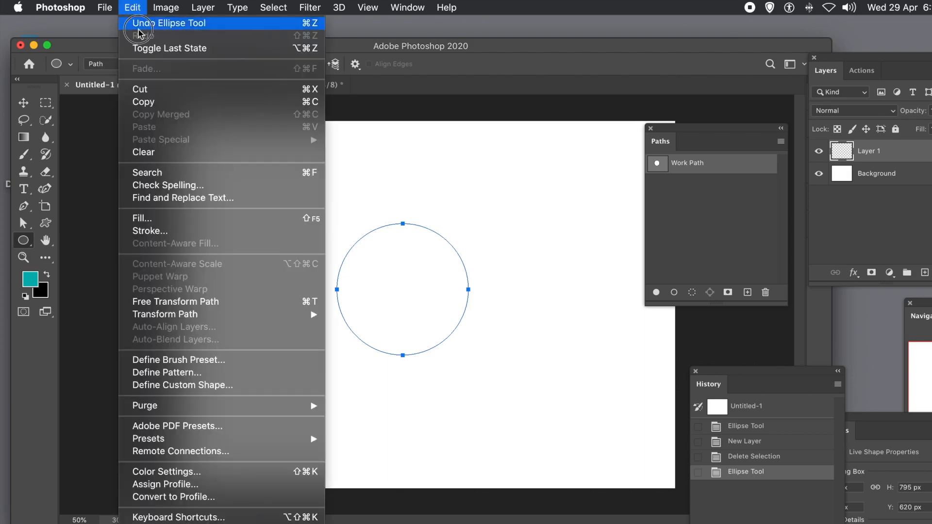
{"action": "left_click", "coordinate": [143, 220]}
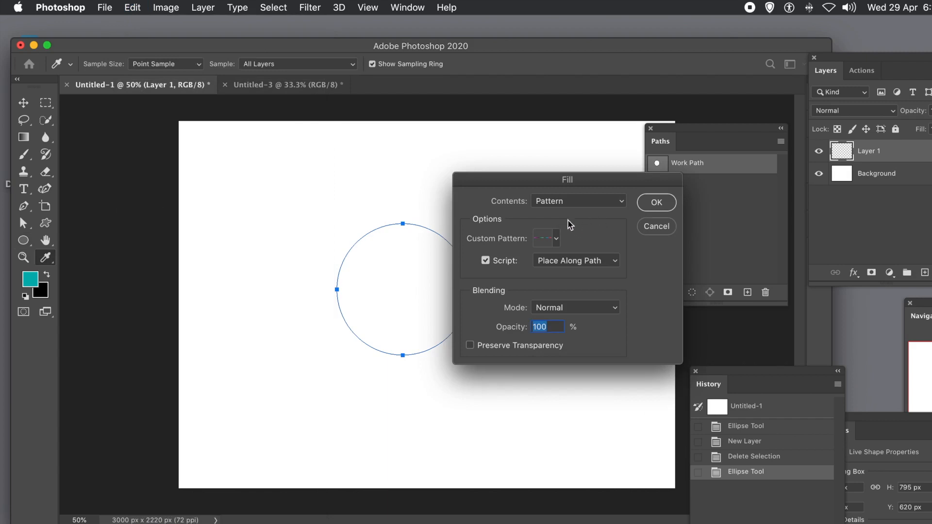
{"action": "left_click", "coordinate": [655, 204]}
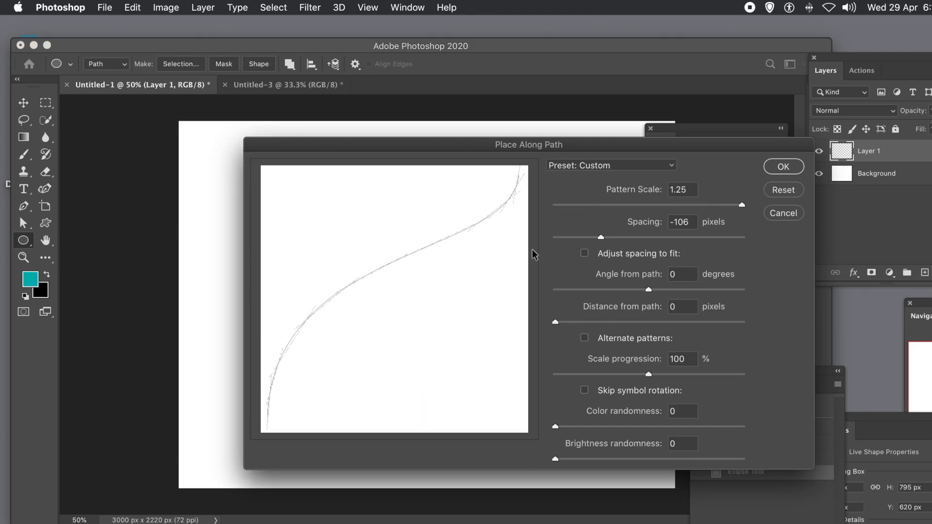
{"action": "left_click", "coordinate": [777, 168]}
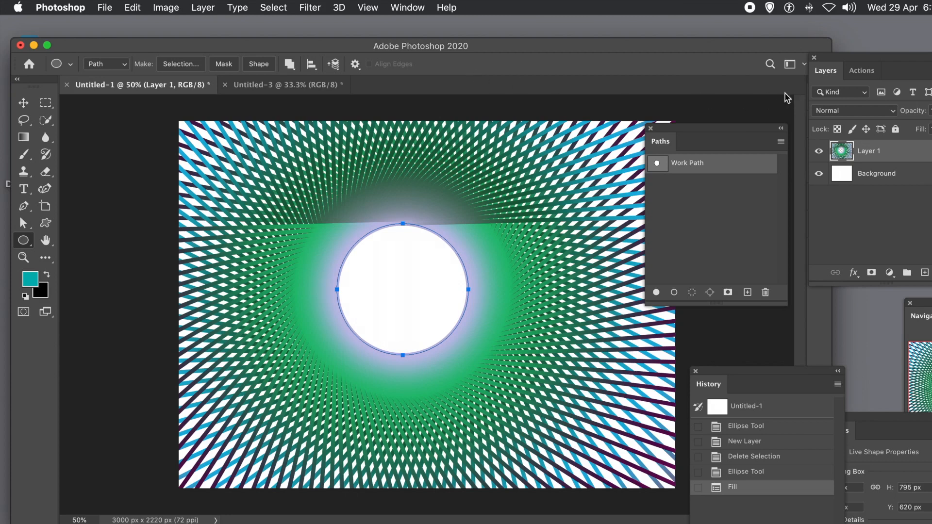
Undo the fill and step the history back to before the circle was drawn
{"action": "left_click", "coordinate": [671, 130]}
{"action": "left_click_drag", "start_coordinate": [670, 130], "coordinate": [697, 134]}
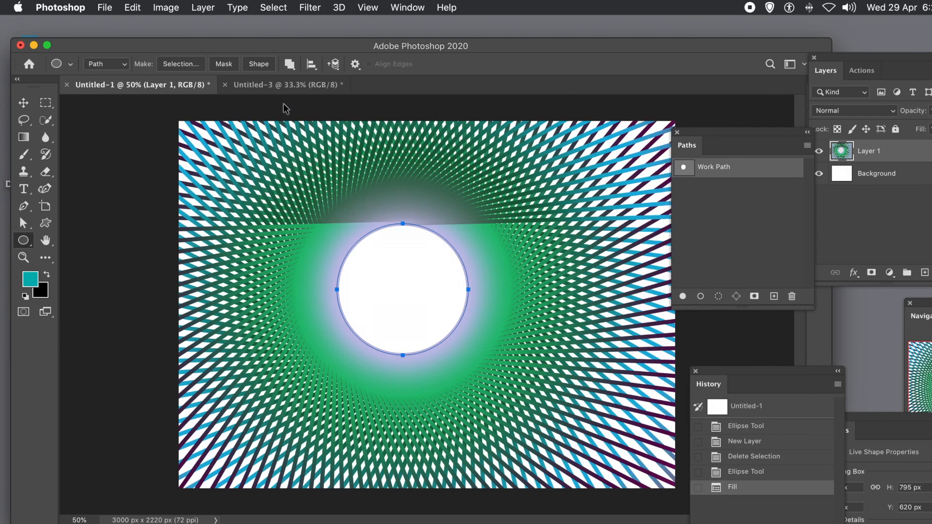
{"action": "key", "text": "super+z"}
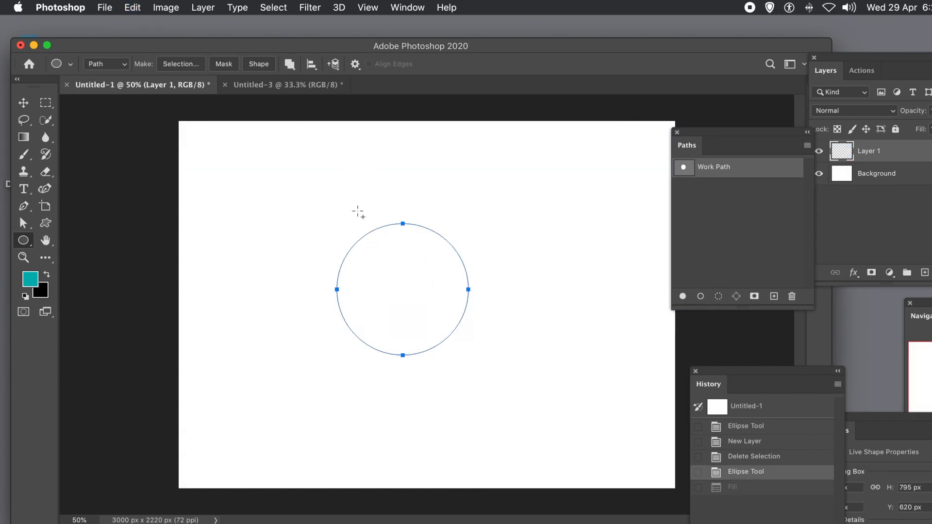
{"action": "left_click", "coordinate": [746, 456]}
{"action": "left_click", "coordinate": [746, 456]}
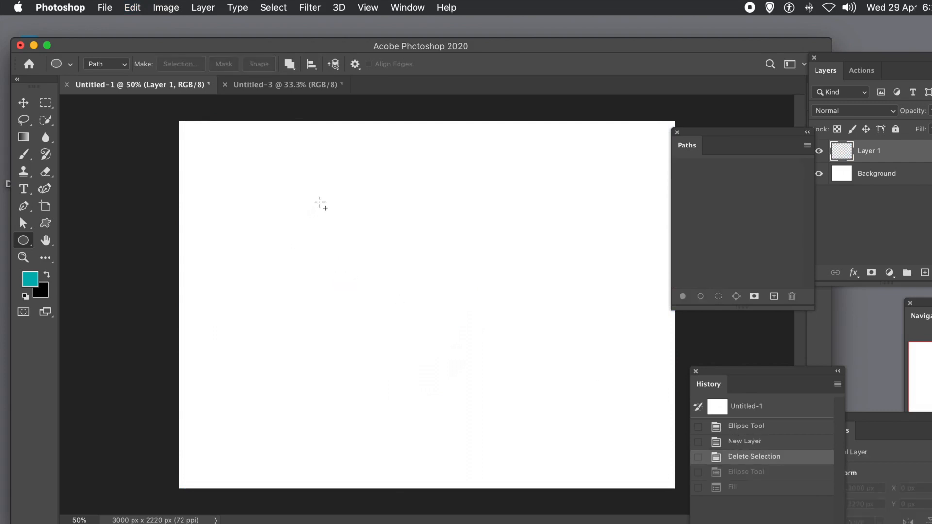
Draw a larger circle path about 1136 px across and fill it with the pattern using Place Along Path
{"action": "left_click_drag", "start_coordinate": [320, 201], "coordinate": [511, 389]}
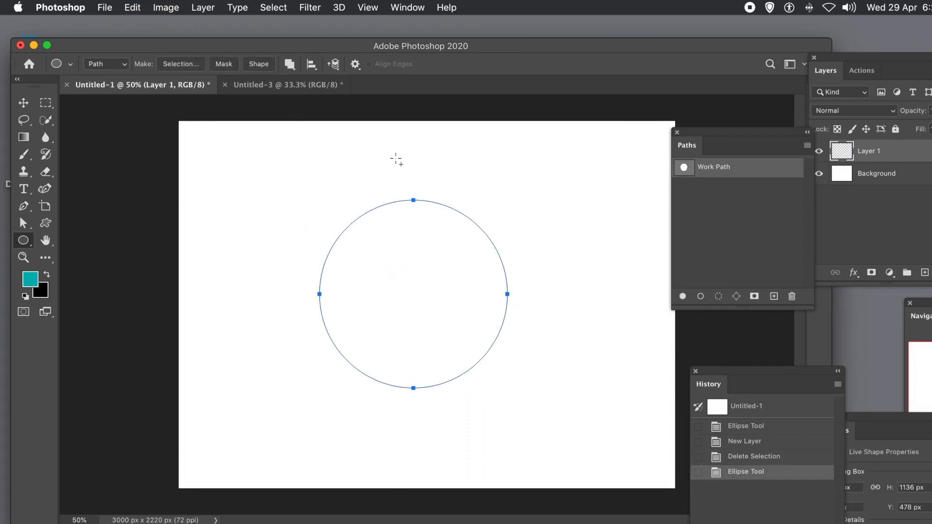
{"action": "left_click", "coordinate": [132, 8]}
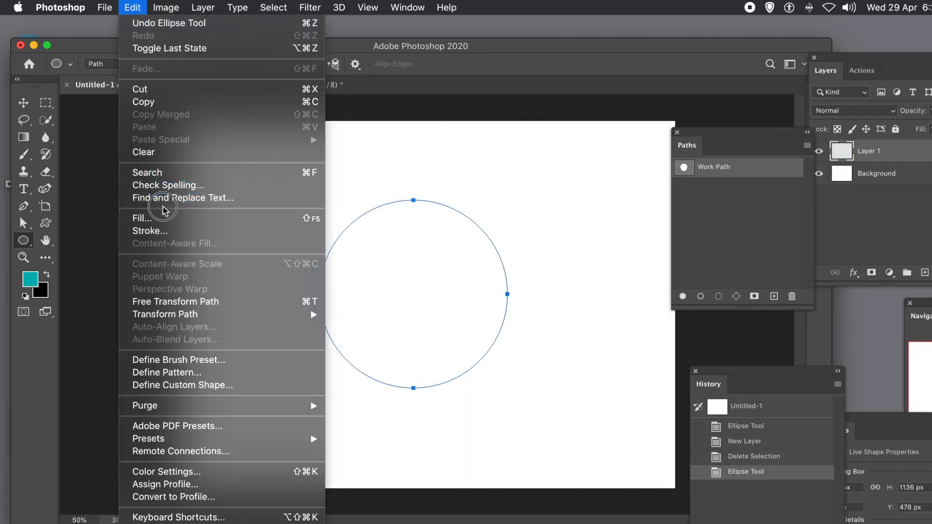
{"action": "left_click", "coordinate": [164, 224]}
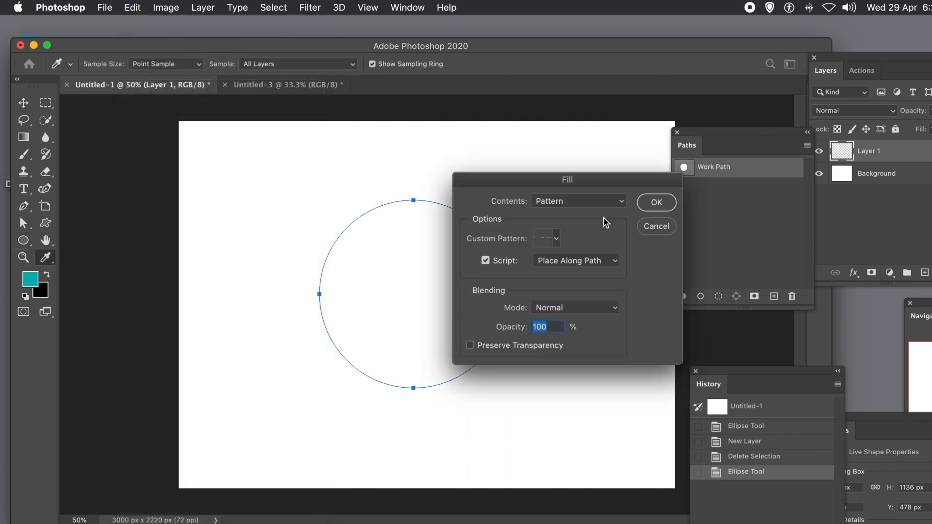
{"action": "left_click", "coordinate": [655, 204]}
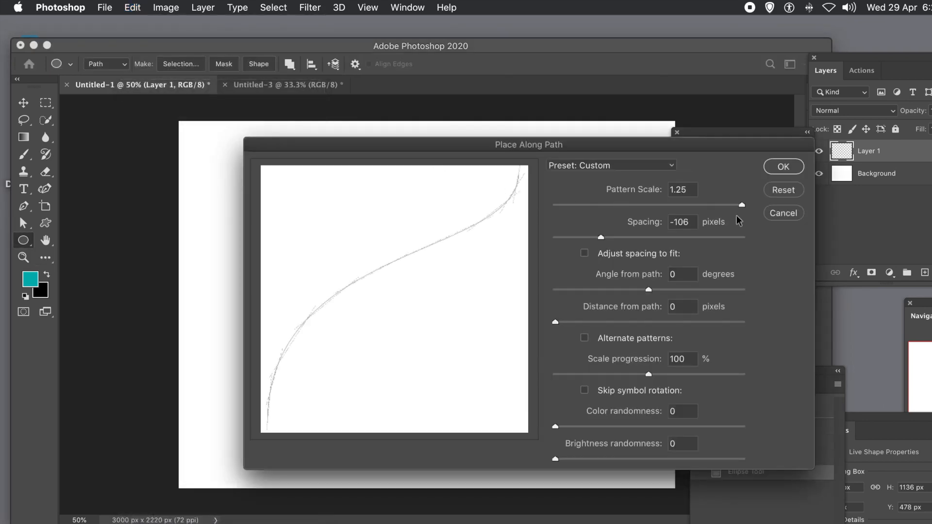
{"action": "left_click", "coordinate": [776, 167]}
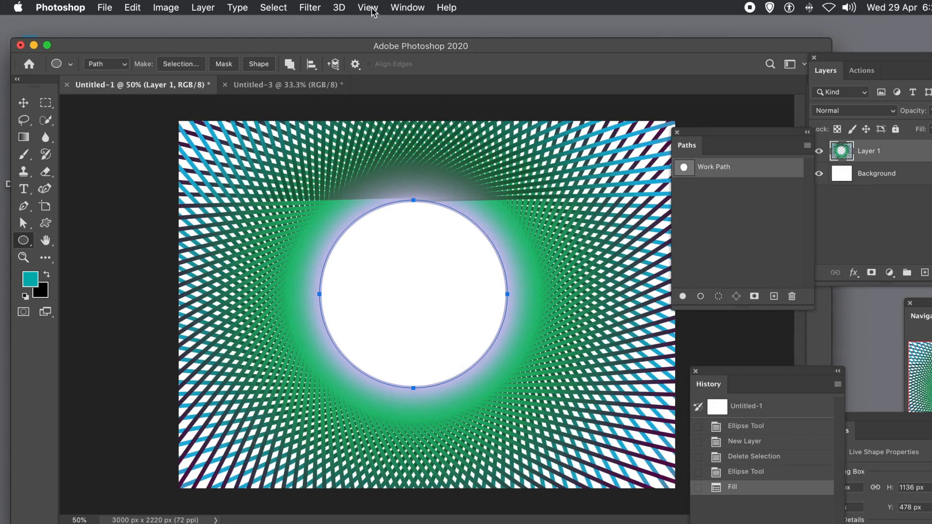
Switch to the Untitled-3 document and draw two short gradients across the line with the Gradient tool
{"action": "left_click", "coordinate": [279, 88]}
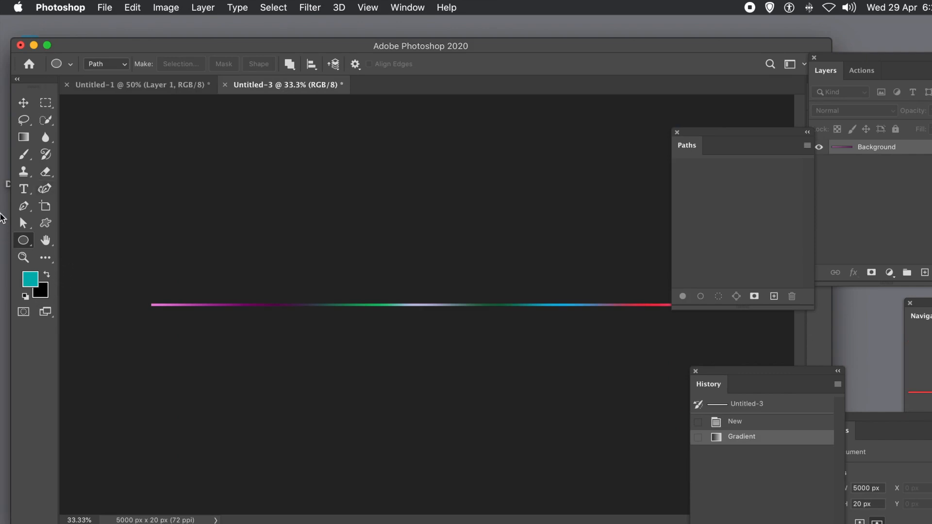
{"action": "left_click", "coordinate": [22, 139]}
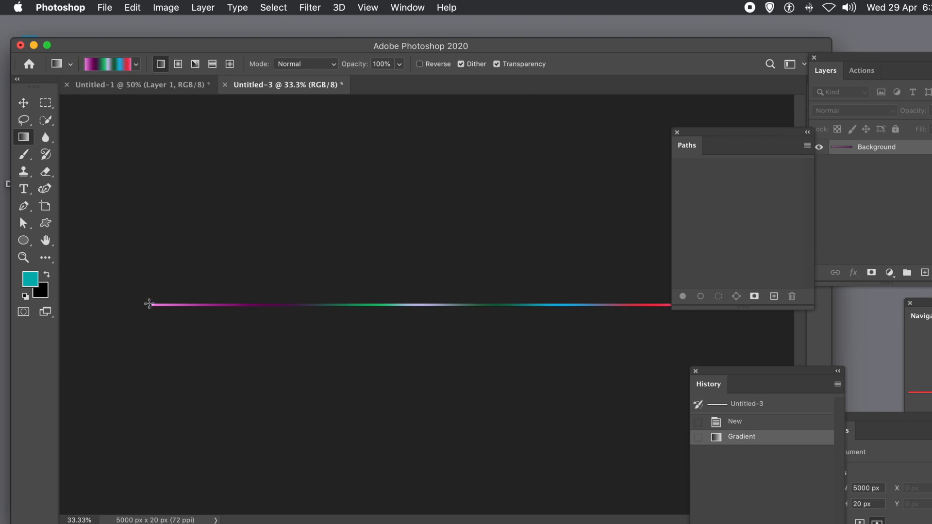
{"action": "left_click_drag", "start_coordinate": [149, 305], "coordinate": [436, 309]}
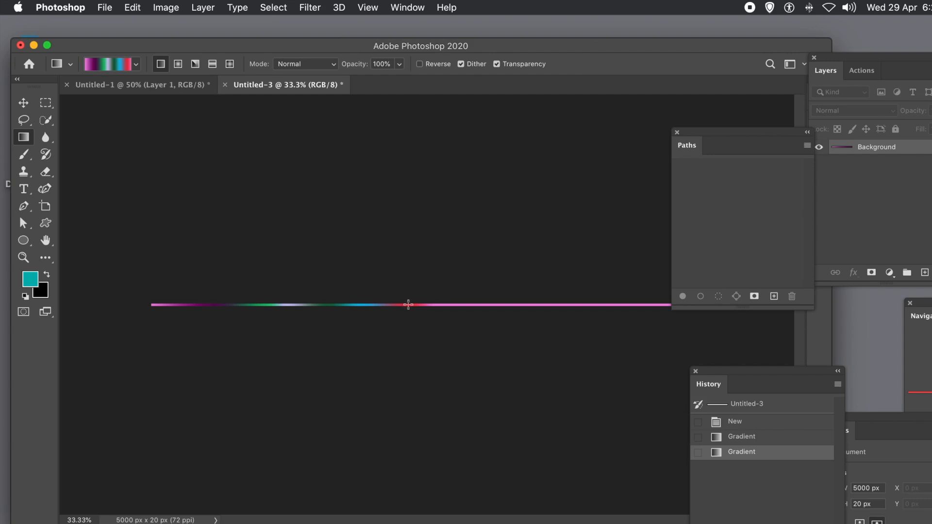
{"action": "left_click_drag", "start_coordinate": [408, 304], "coordinate": [471, 308]}
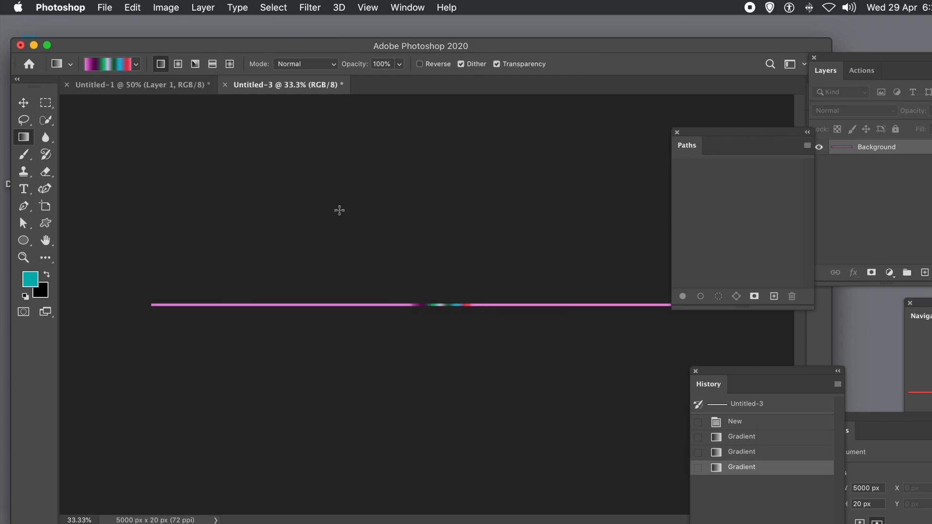
Set the gradient mode to Difference and draw two more overlapping gradients along the line
{"action": "left_click", "coordinate": [308, 65]}
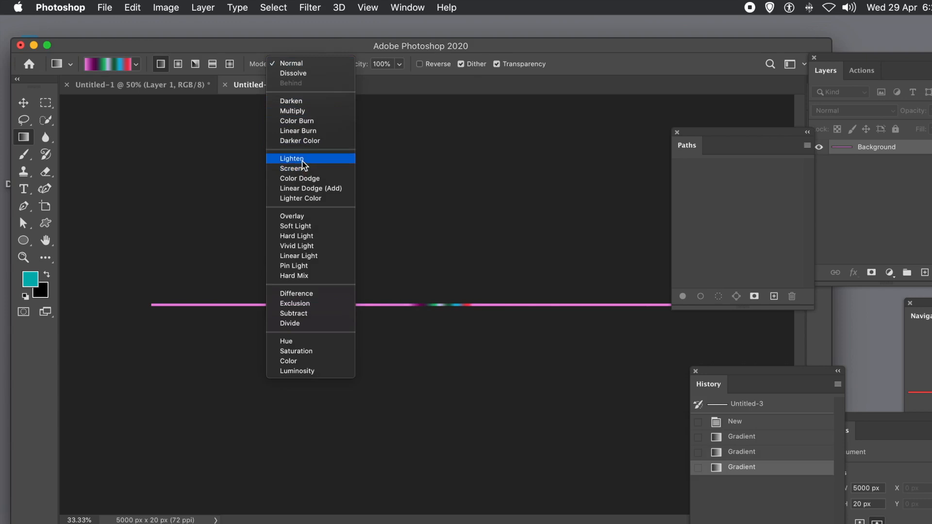
{"action": "left_click", "coordinate": [309, 295]}
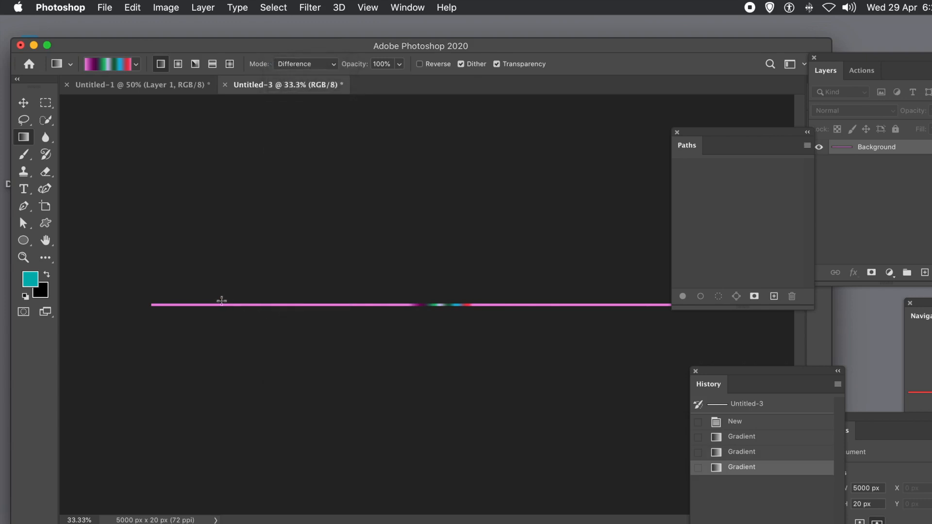
{"action": "left_click_drag", "start_coordinate": [226, 304], "coordinate": [540, 303]}
{"action": "left_click_drag", "start_coordinate": [602, 305], "coordinate": [451, 305]}
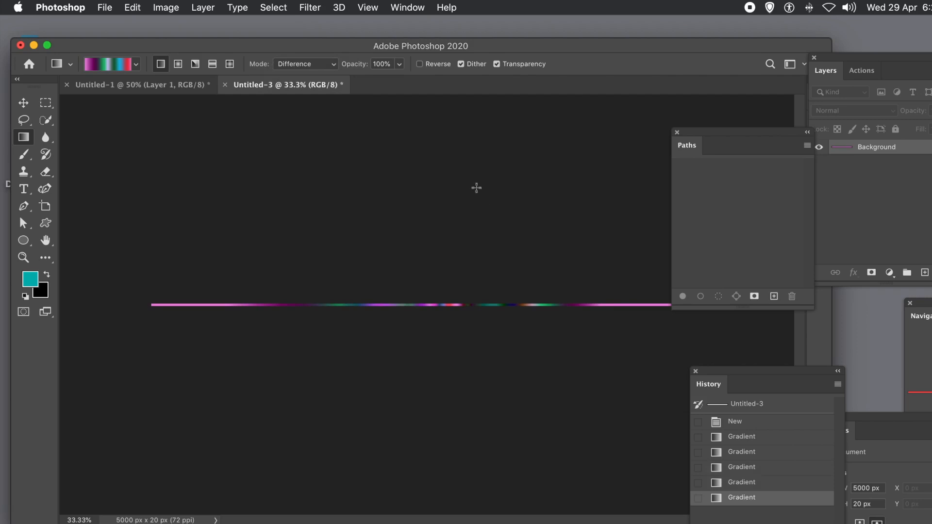
Define the multicoloured line as a new pattern named Pattern 25
{"action": "left_click", "coordinate": [133, 8]}
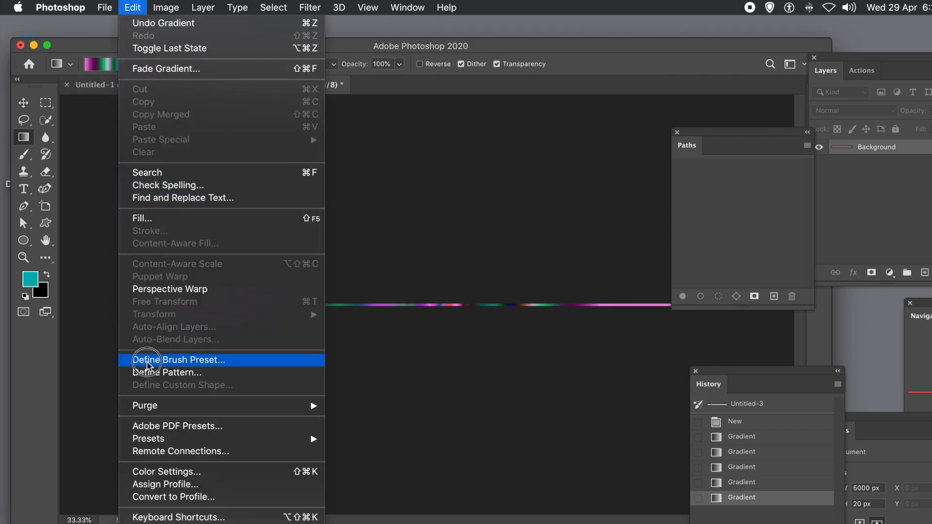
{"action": "left_click", "coordinate": [161, 371]}
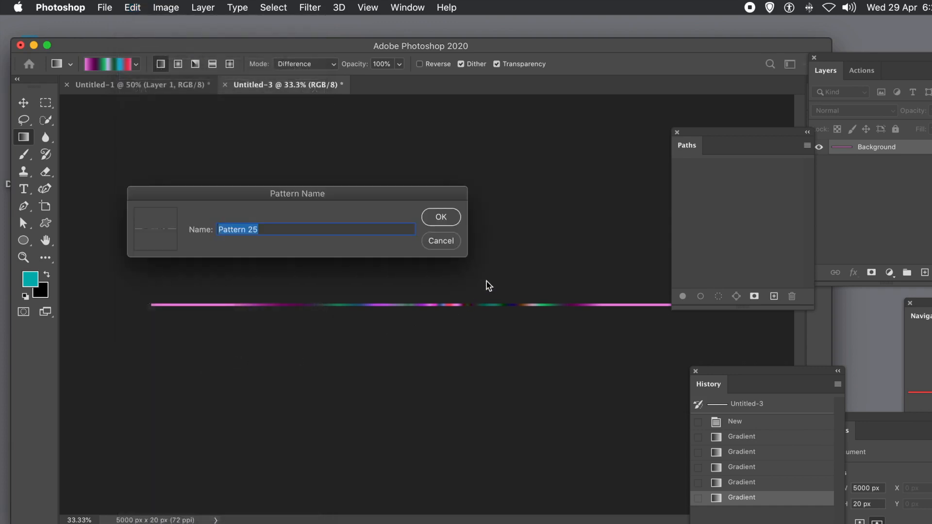
{"action": "left_click", "coordinate": [440, 216]}
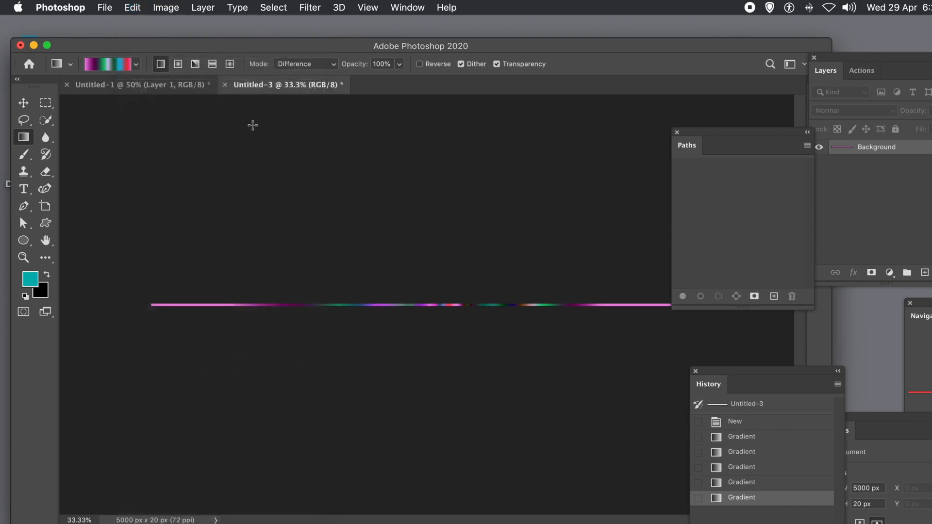
Try filling the circle path in Untitled-1 with the new pattern via Place Along Path, then revert to the previous fill
{"action": "left_click", "coordinate": [166, 88]}
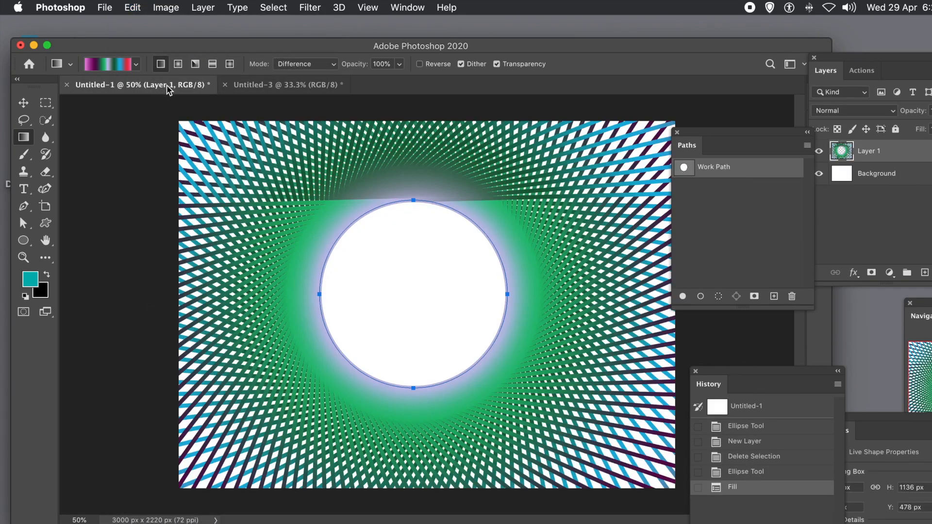
{"action": "left_click", "coordinate": [131, 7]}
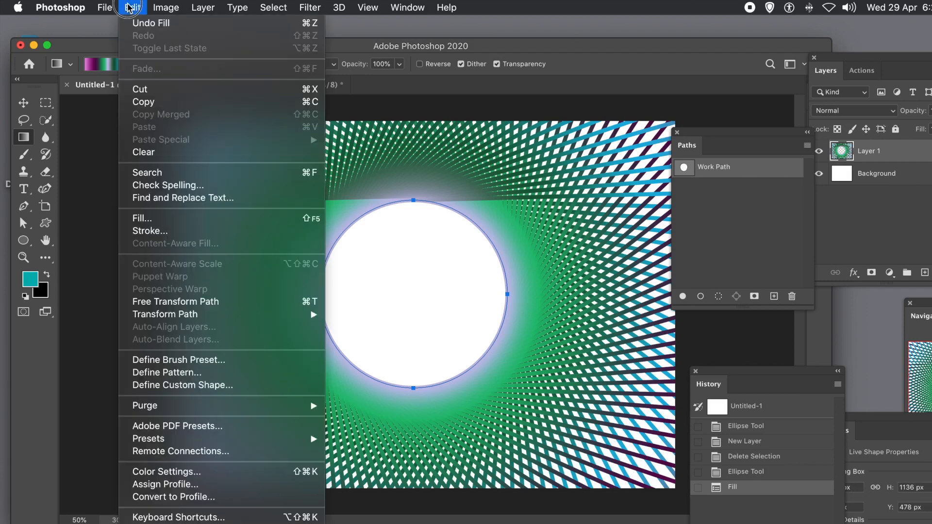
{"action": "left_click", "coordinate": [144, 219]}
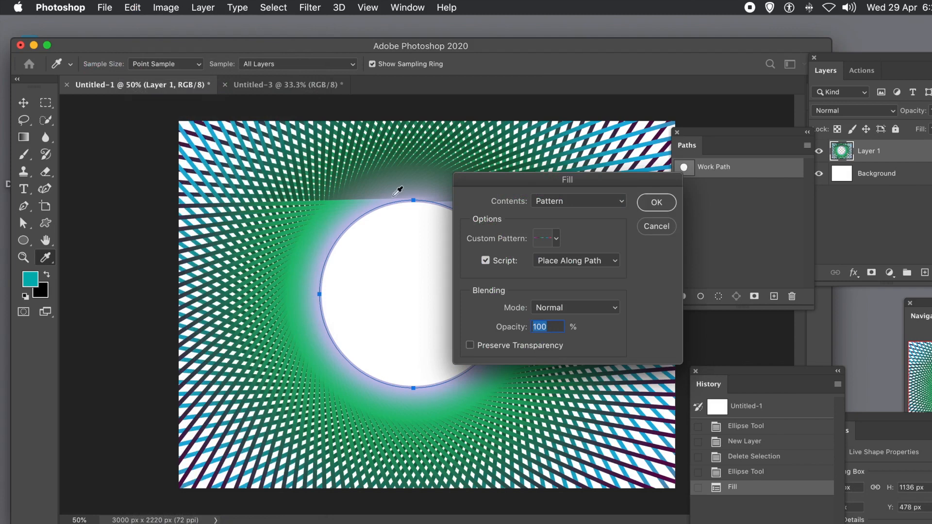
{"action": "left_click", "coordinate": [555, 241]}
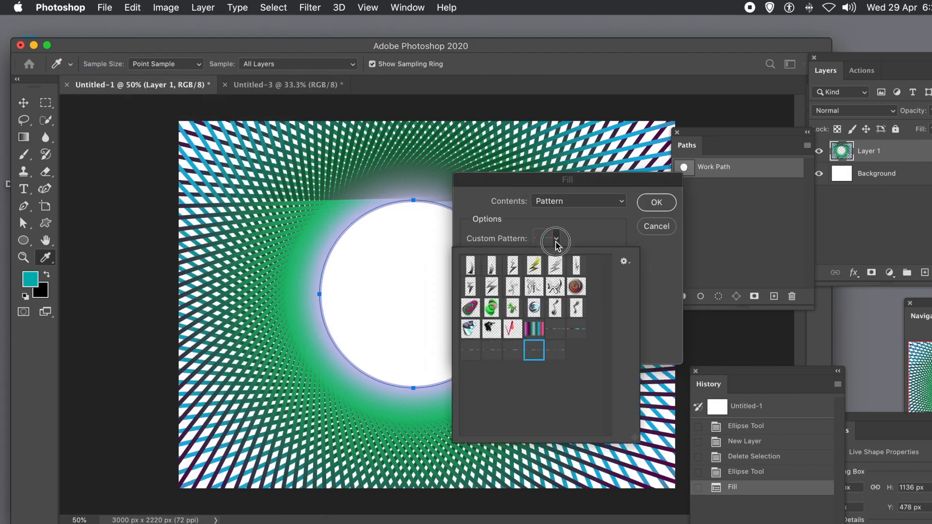
{"action": "left_click", "coordinate": [556, 355]}
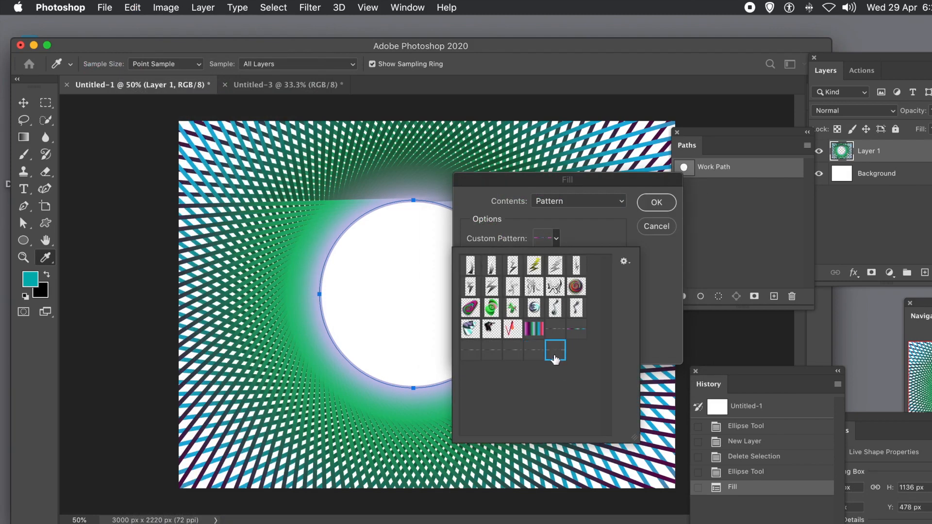
{"action": "left_click", "coordinate": [650, 330]}
{"action": "left_click", "coordinate": [653, 203]}
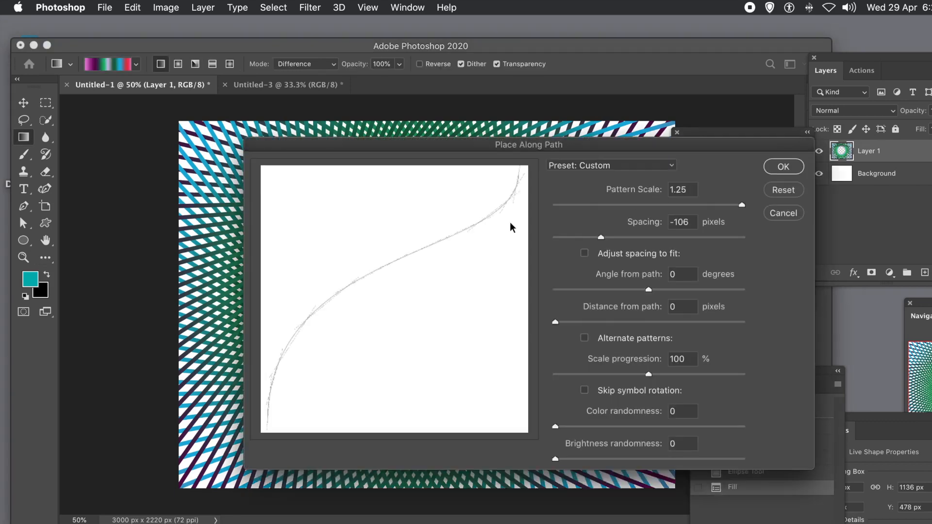
{"action": "left_click", "coordinate": [782, 167]}
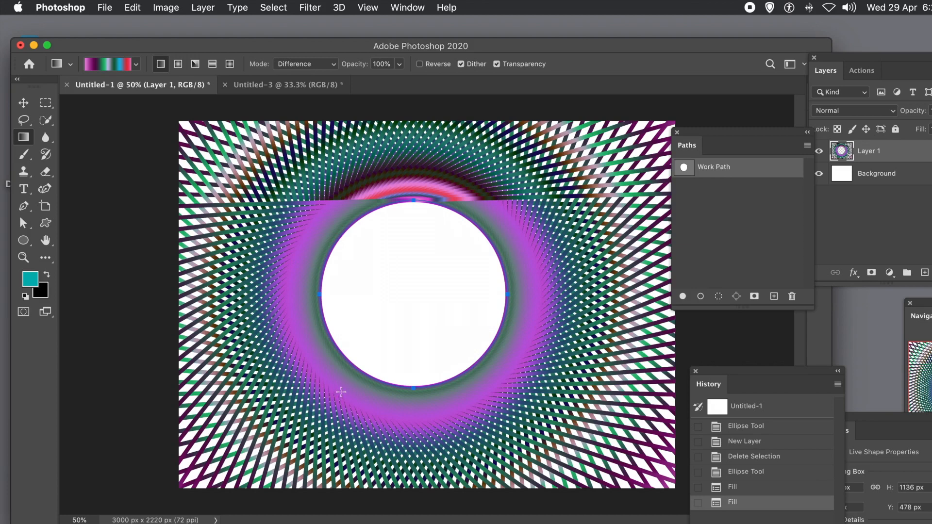
{"action": "left_click", "coordinate": [738, 488]}
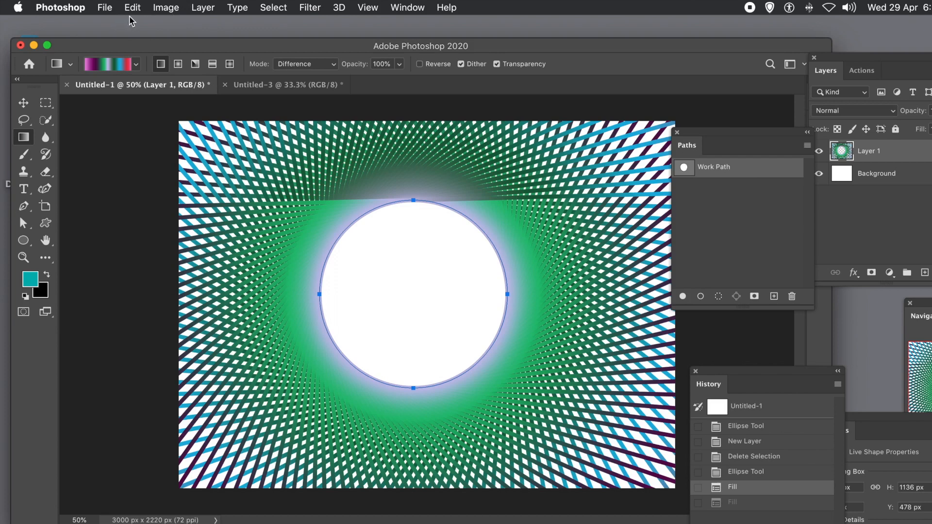
Open the layer style for Layer 1 and apply Bevel & Emboss with Inner Bevel
{"action": "left_click", "coordinate": [200, 6]}
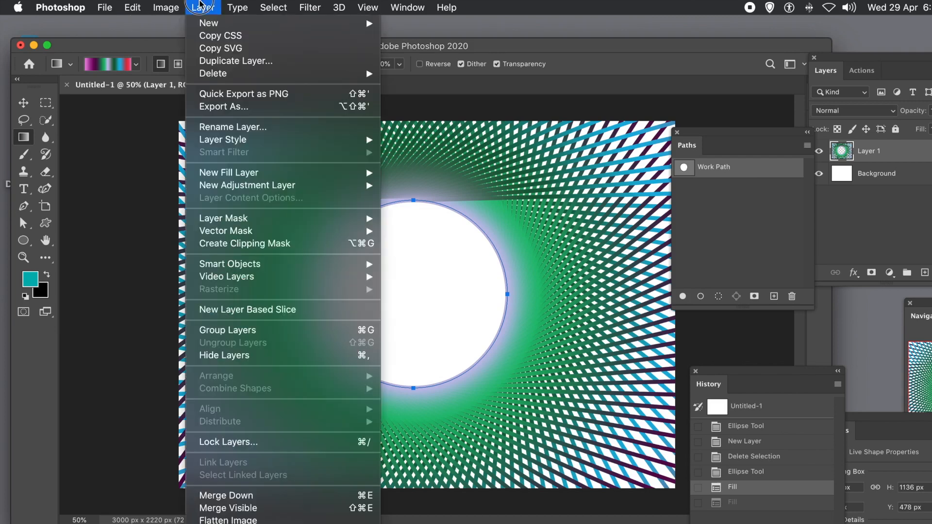
{"action": "mouse_move", "coordinate": [219, 144]}
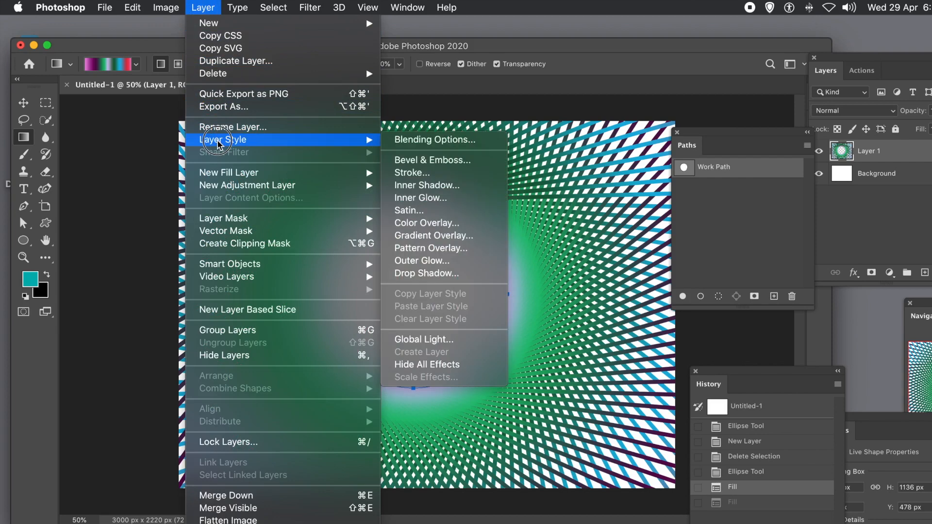
{"action": "left_click", "coordinate": [438, 160]}
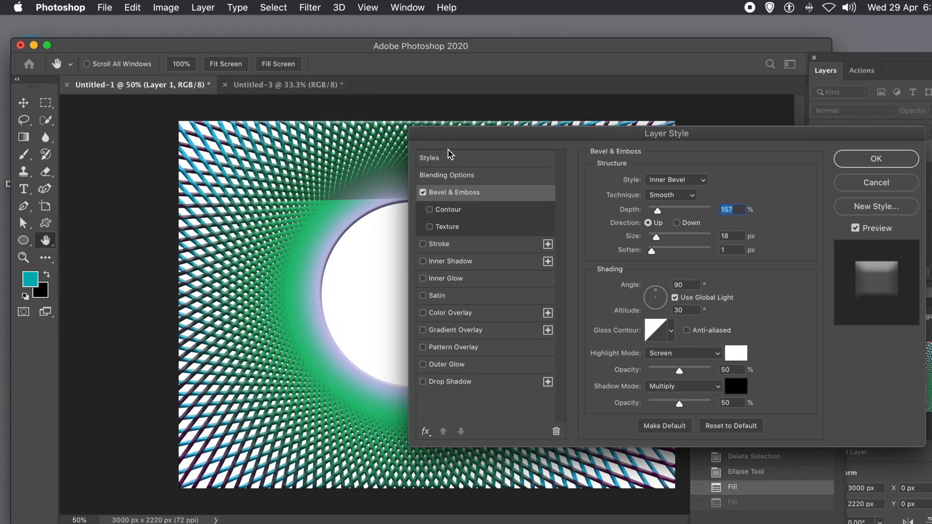
{"action": "left_click_drag", "start_coordinate": [473, 129], "coordinate": [444, 122]}
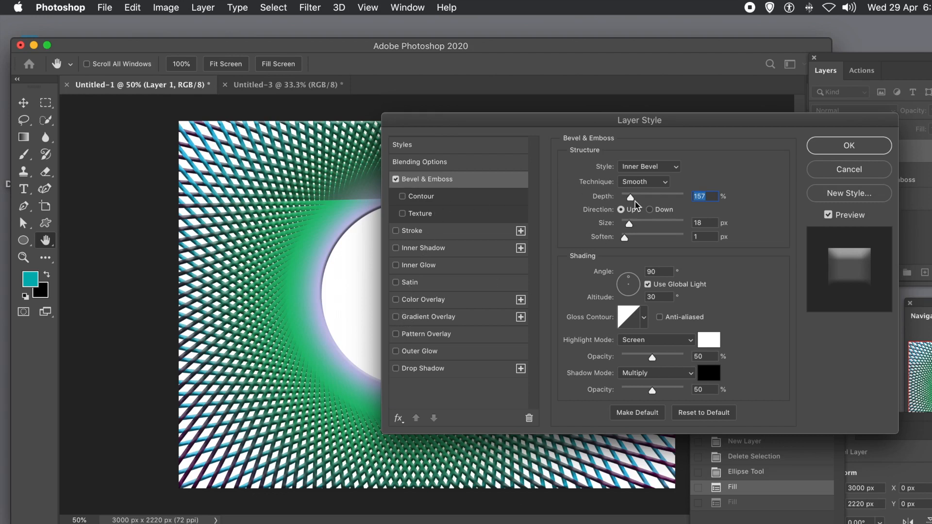
Enable Gradient Overlay and Drop Shadow effects in the layer style
{"action": "left_click", "coordinate": [410, 319]}
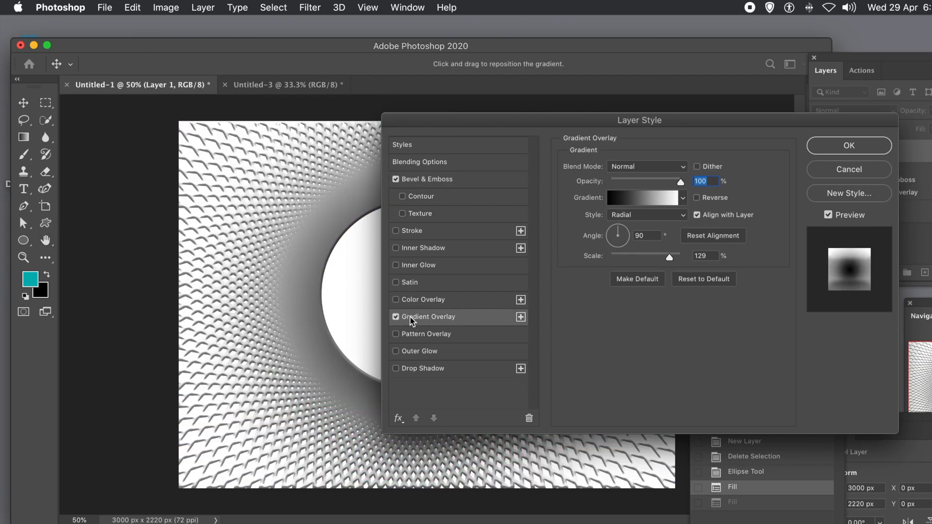
{"action": "mouse_move", "coordinate": [433, 116]}
{"action": "left_mouse_down"}
{"action": "mouse_move", "coordinate": [540, 104]}
{"action": "mouse_move", "coordinate": [540, 121]}
{"action": "mouse_move", "coordinate": [519, 117]}
{"action": "mouse_move", "coordinate": [645, 148]}
{"action": "mouse_move", "coordinate": [481, 91]}
{"action": "mouse_move", "coordinate": [431, 113]}
{"action": "left_mouse_up"}
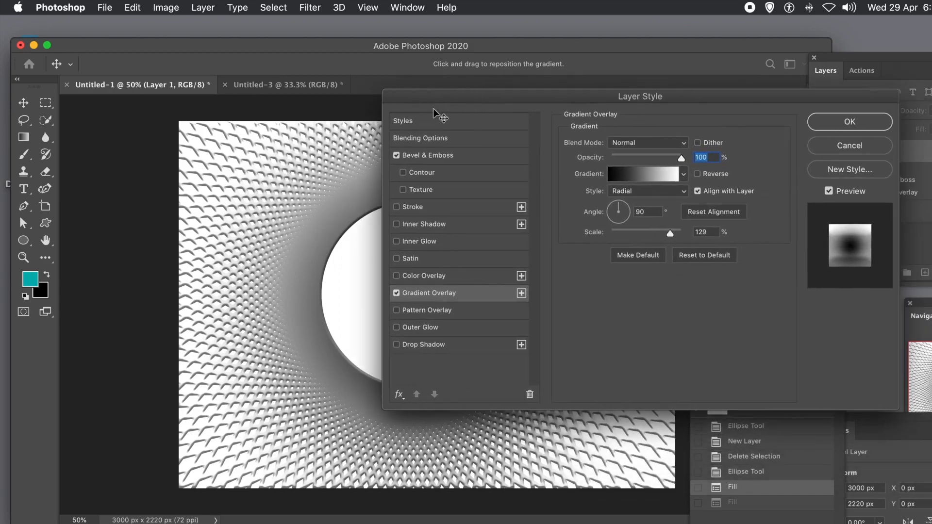
{"action": "left_click", "coordinate": [396, 346]}
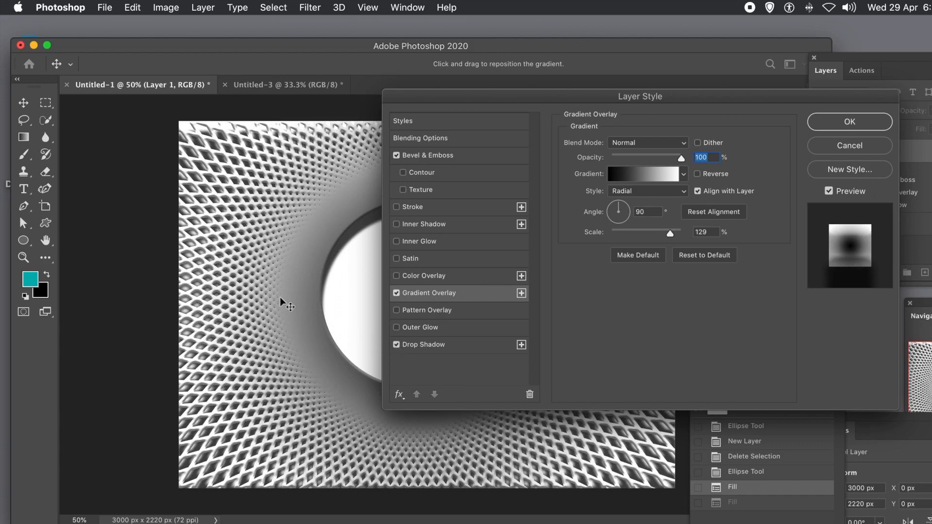
{"action": "mouse_move", "coordinate": [220, 241]}
{"action": "left_mouse_down"}
{"action": "mouse_move", "coordinate": [220, 228]}
{"action": "mouse_move", "coordinate": [222, 236]}
{"action": "left_mouse_up"}
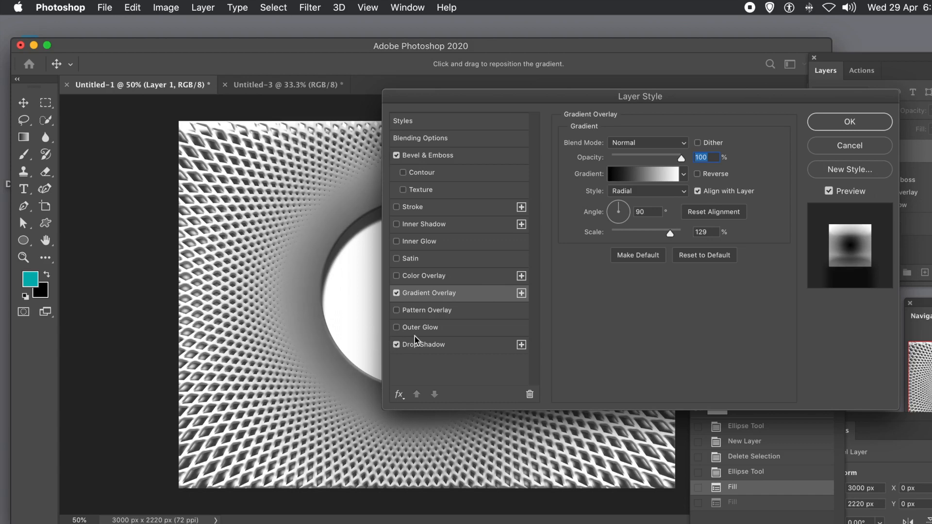
Reposition the drop shadow to an angle of -133° and distance of 53 px, then apply the layer style
{"action": "left_click", "coordinate": [429, 345]}
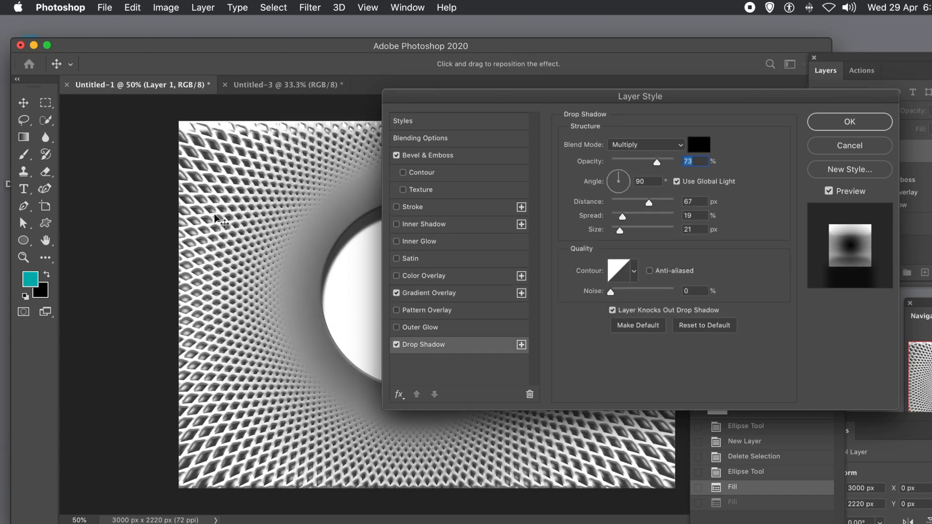
{"action": "left_click_drag", "start_coordinate": [245, 230], "coordinate": [259, 213]}
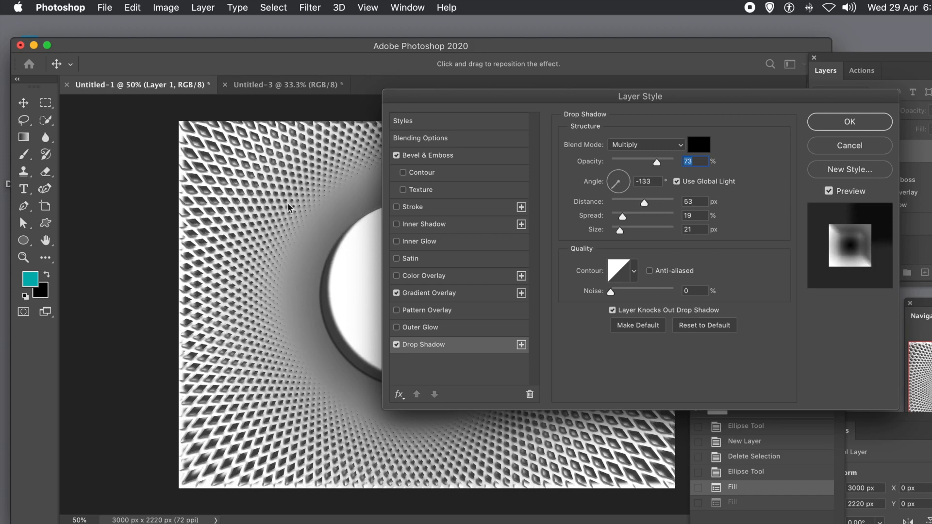
{"action": "left_click_drag", "start_coordinate": [603, 99], "coordinate": [486, 131]}
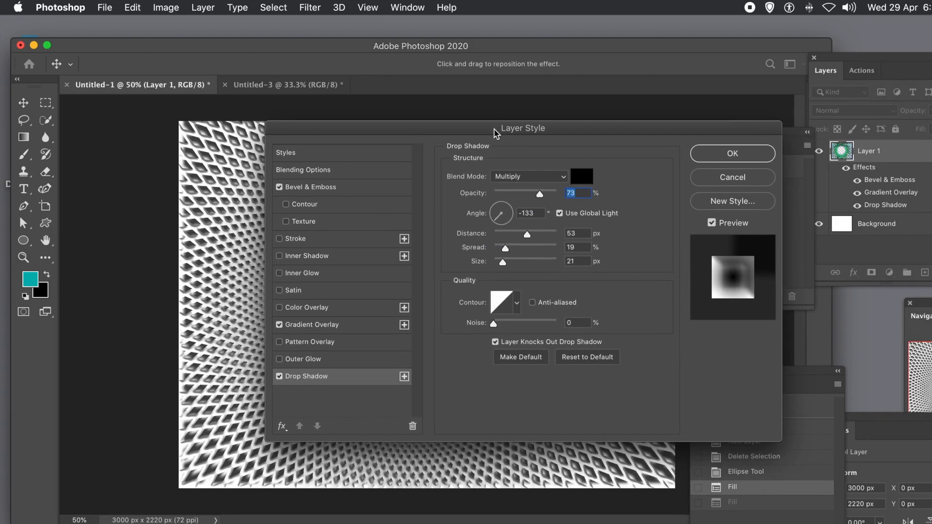
{"action": "left_click", "coordinate": [732, 155]}
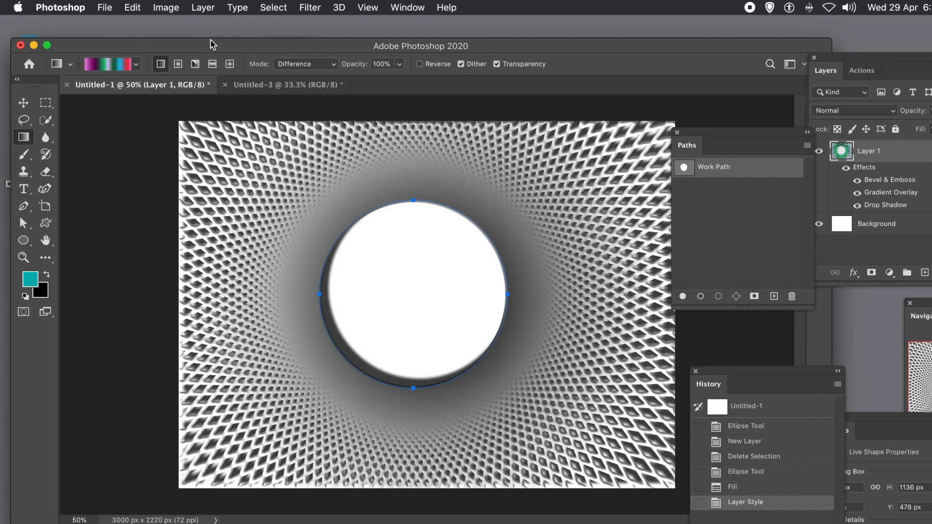
Convert Layer 1 to a smart object
{"action": "left_click", "coordinate": [203, 7]}
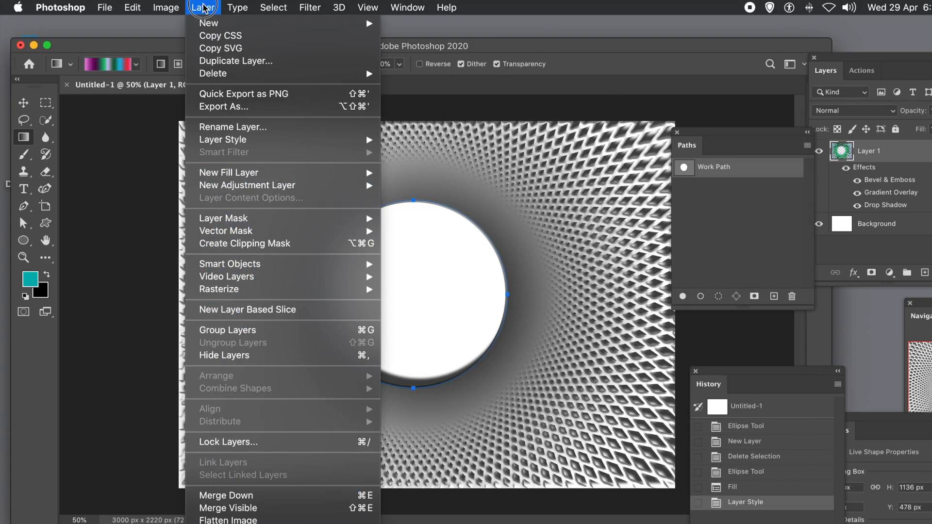
{"action": "mouse_move", "coordinate": [220, 265]}
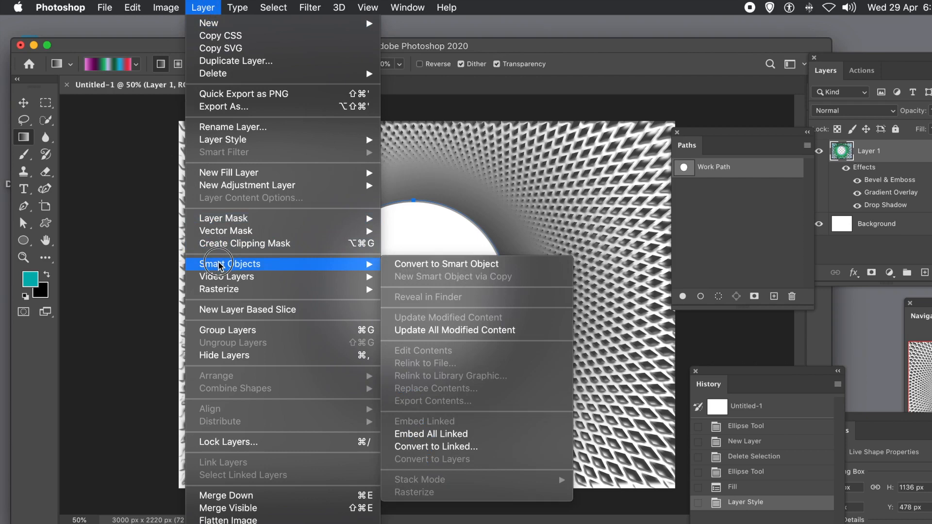
{"action": "left_click", "coordinate": [465, 273]}
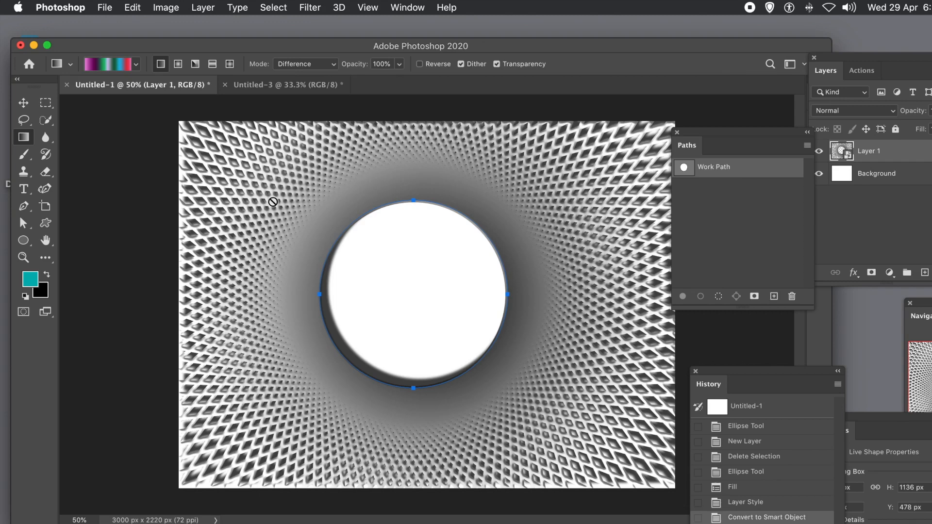
Move Layer 1 upward with the Move tool and drag out a duplicate copy down and to the right
{"action": "left_click", "coordinate": [24, 103]}
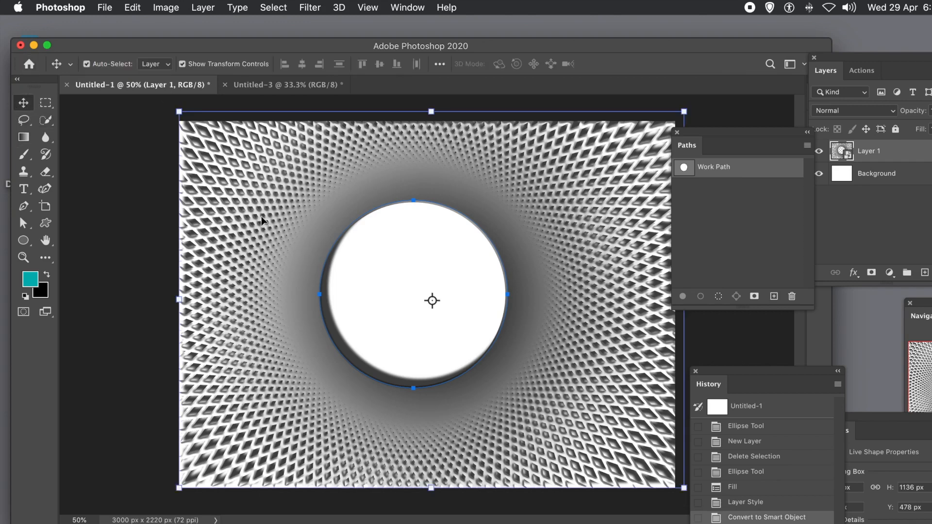
{"action": "left_click_drag", "start_coordinate": [278, 231], "coordinate": [272, 163]}
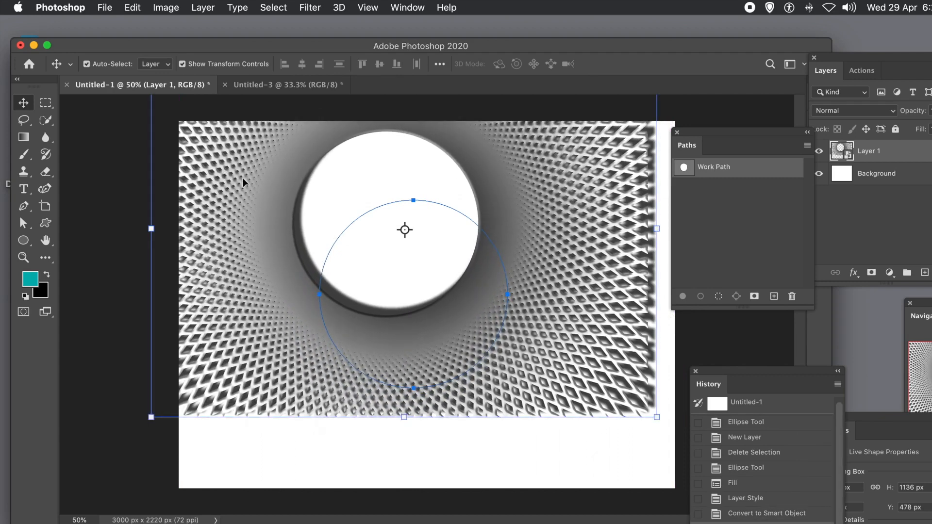
{"action": "left_click_drag", "start_coordinate": [241, 177], "coordinate": [310, 301]}
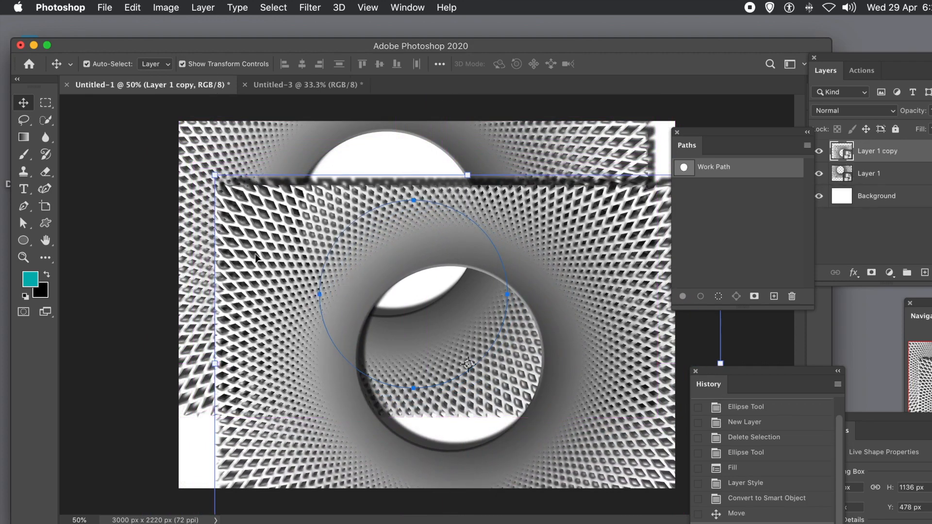
Reposition Layer 1 and scale it up to about 115% width and 110% height
{"action": "left_click", "coordinate": [242, 146]}
{"action": "left_click_drag", "start_coordinate": [196, 141], "coordinate": [240, 219]}
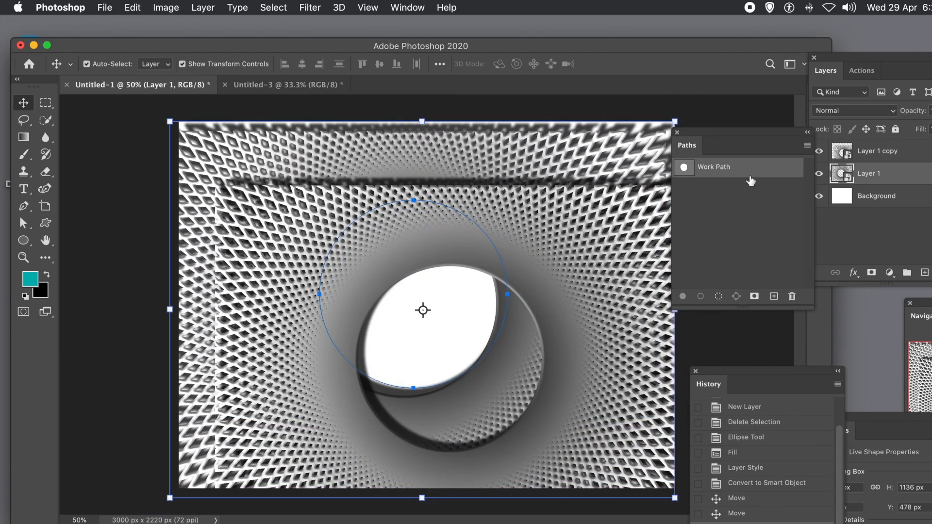
{"action": "left_click_drag", "start_coordinate": [672, 121], "coordinate": [752, 82]}
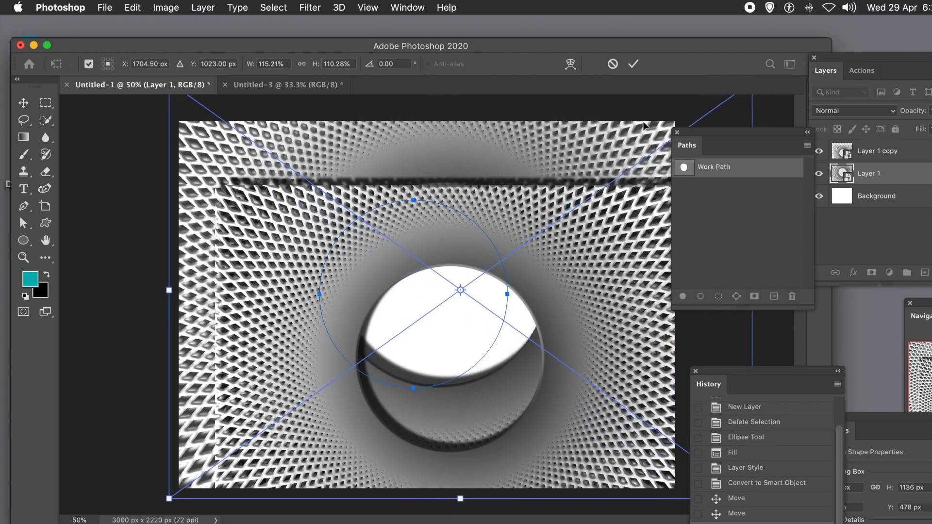
{"action": "key", "text": "Return"}
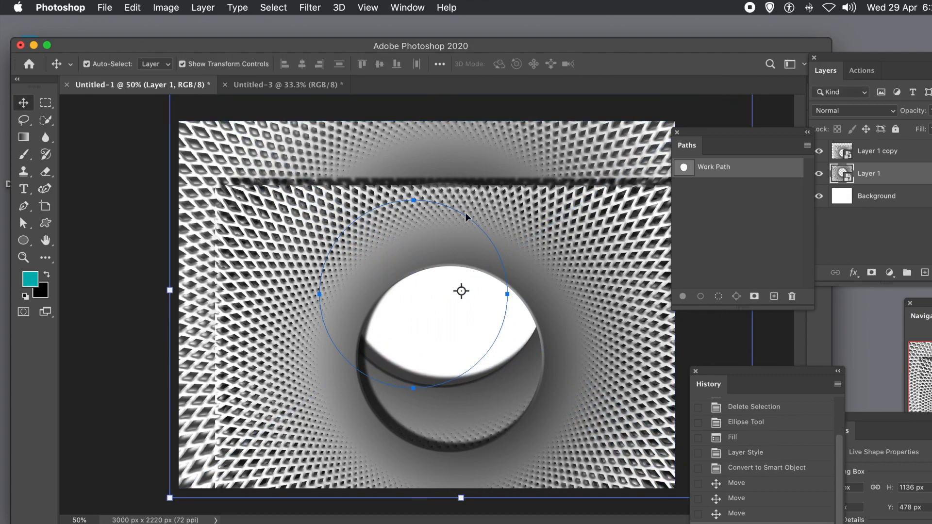
Select Layer 1 copy and move it up to recentre it over the circle
{"action": "left_click", "coordinate": [447, 261]}
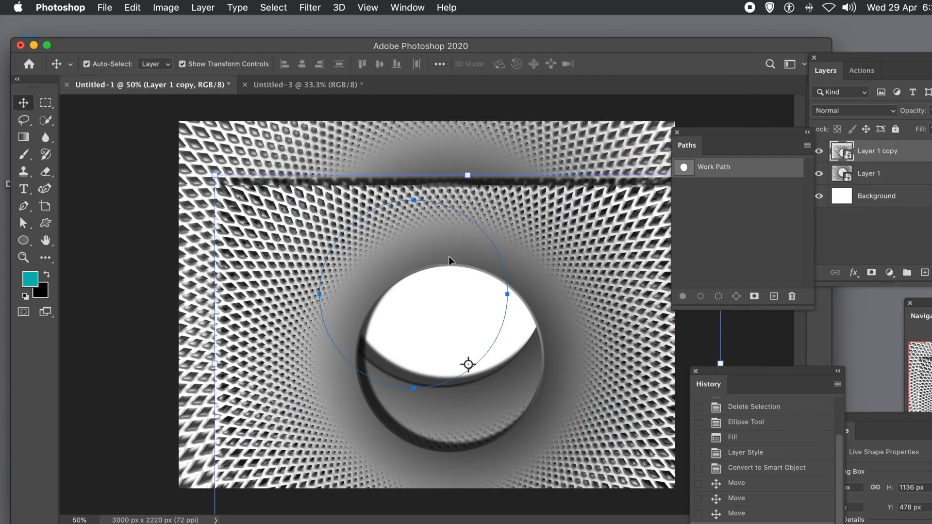
{"action": "left_click_drag", "start_coordinate": [423, 249], "coordinate": [375, 181]}
{"action": "key", "text": "ctrl+t"}
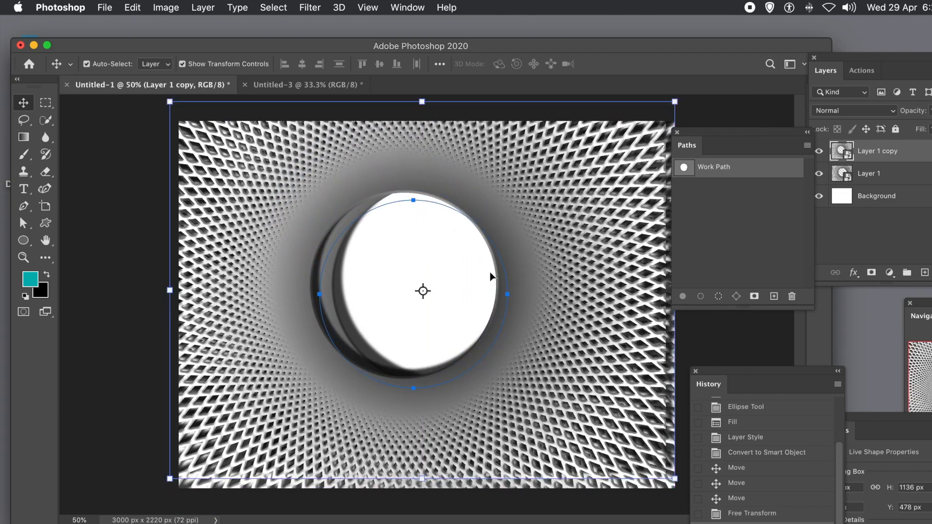
Deselect the circular work path
{"action": "left_click", "coordinate": [131, 7]}
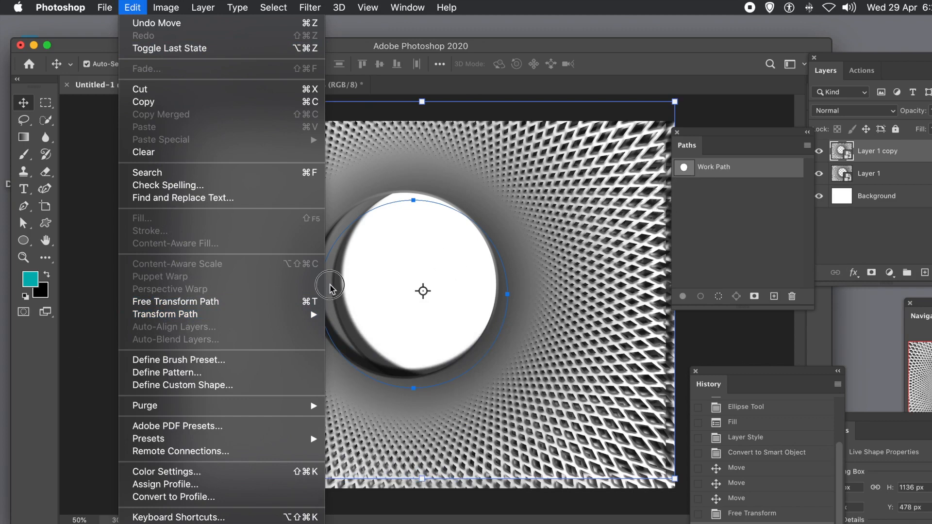
{"action": "mouse_move", "coordinate": [194, 319]}
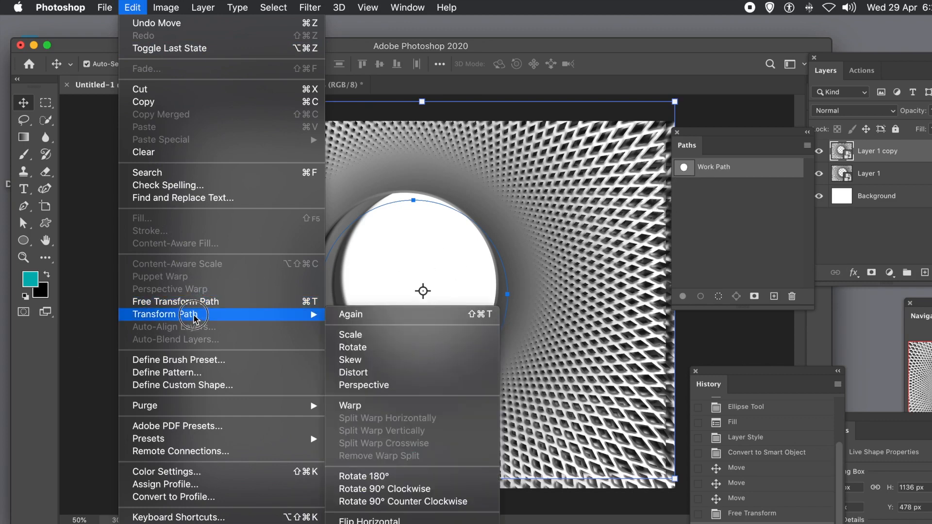
{"action": "left_click", "coordinate": [756, 218]}
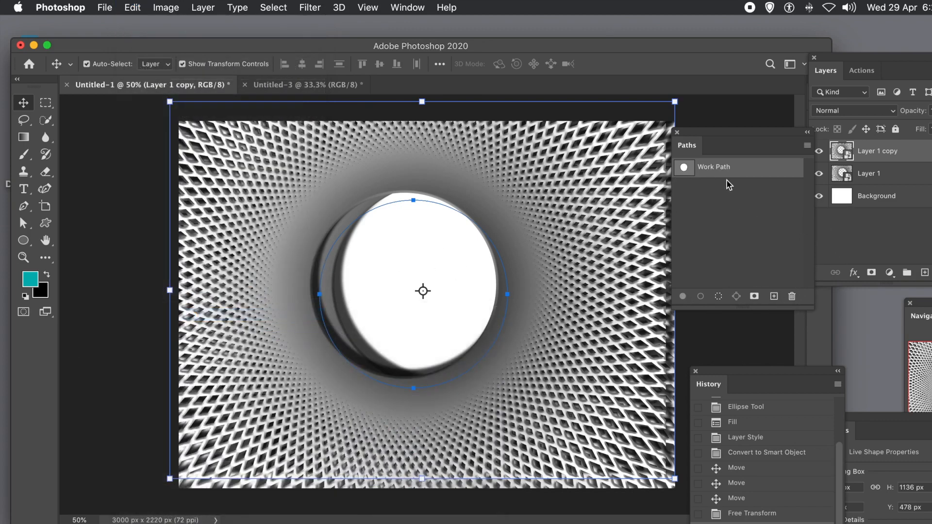
{"action": "left_click", "coordinate": [713, 198]}
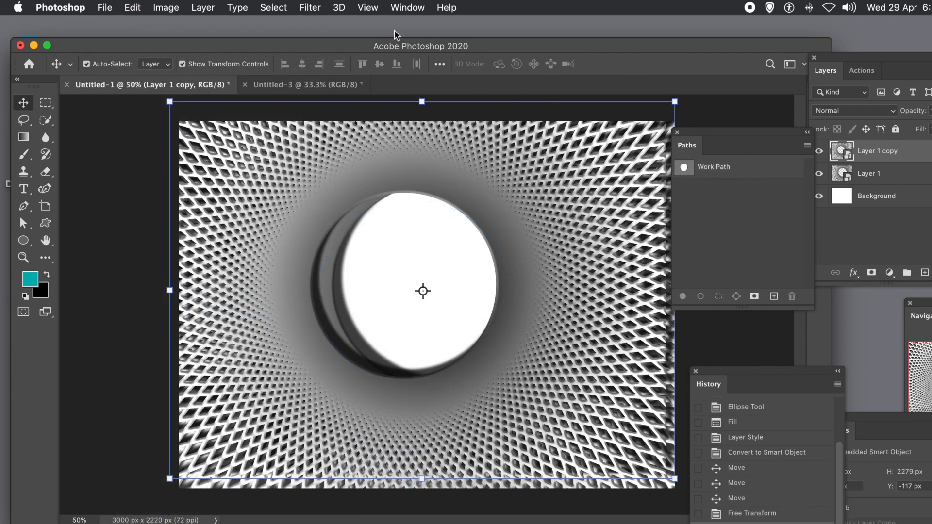
{"action": "left_click", "coordinate": [407, 7]}
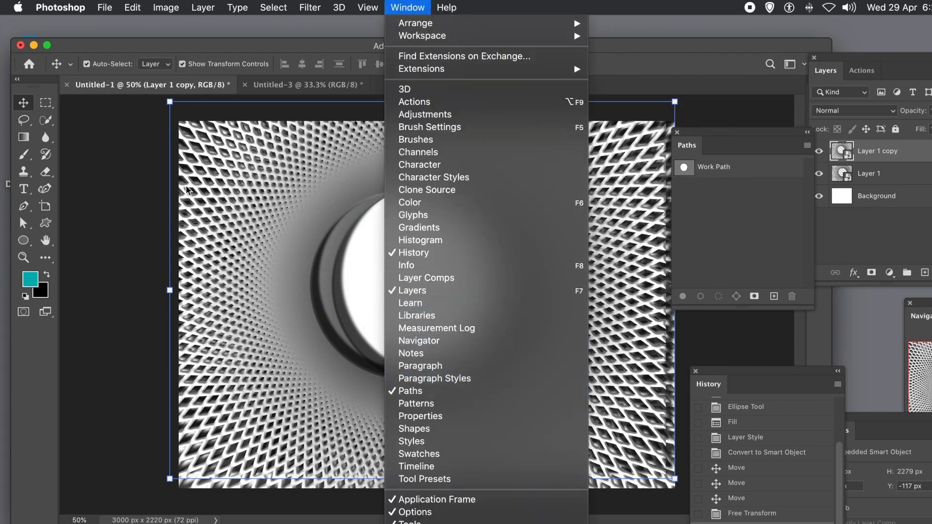
{"action": "left_click", "coordinate": [304, 42]}
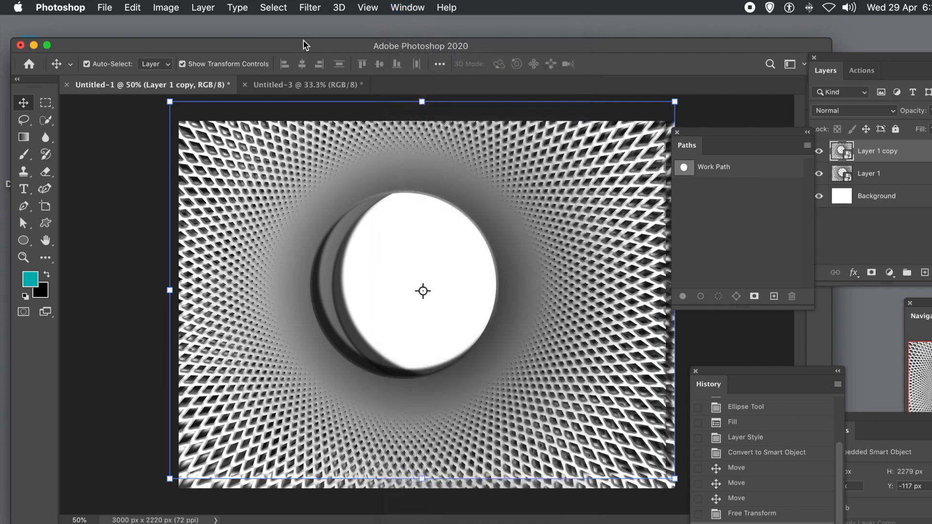
Warp Layer 1 copy by pulling its top-left area down and its right side outward, then commit the warp
{"action": "left_click", "coordinate": [132, 7]}
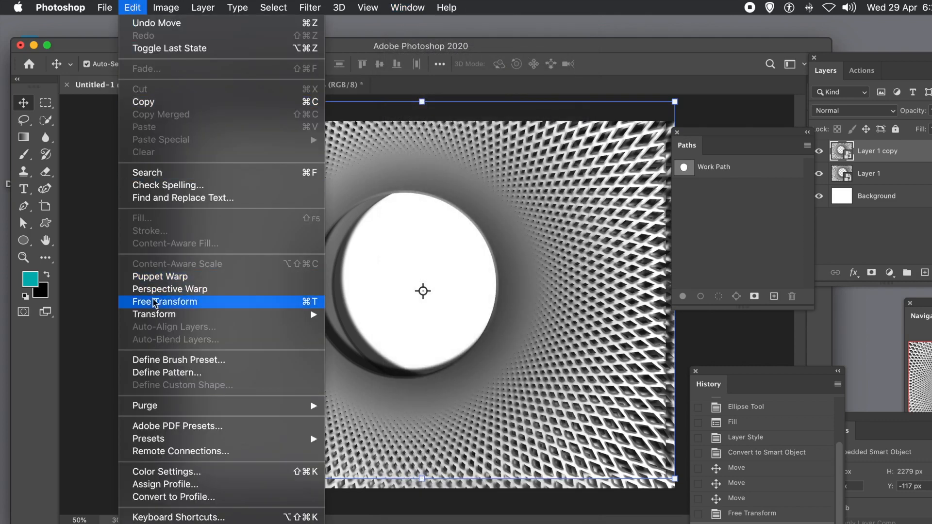
{"action": "mouse_move", "coordinate": [165, 320]}
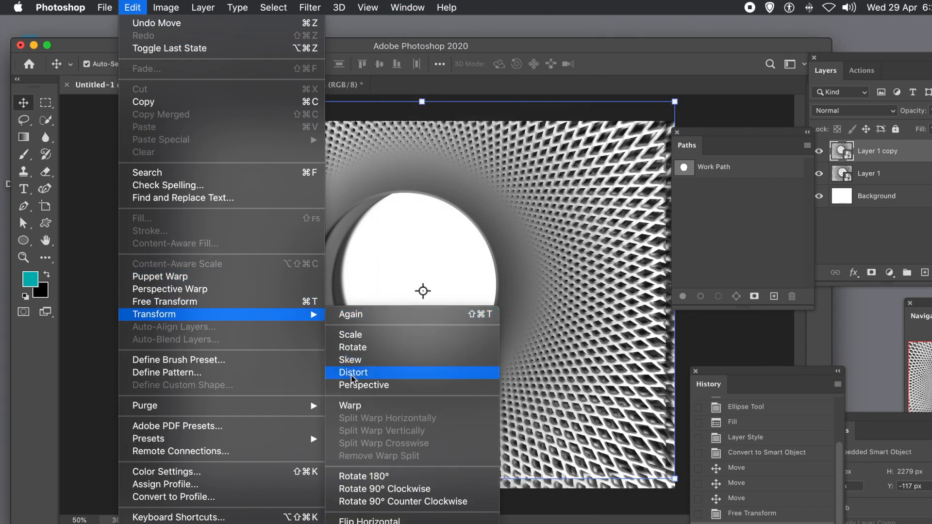
{"action": "left_click", "coordinate": [353, 406]}
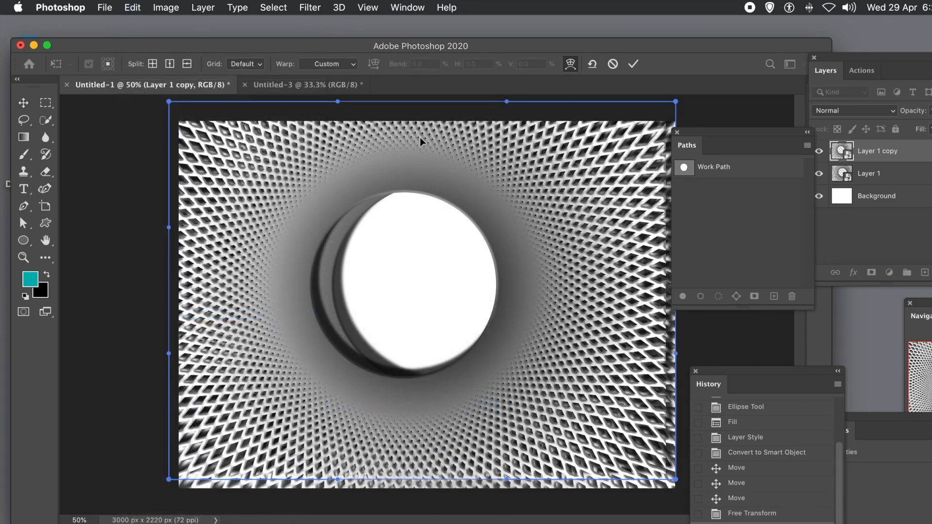
{"action": "left_click_drag", "start_coordinate": [340, 104], "coordinate": [281, 303]}
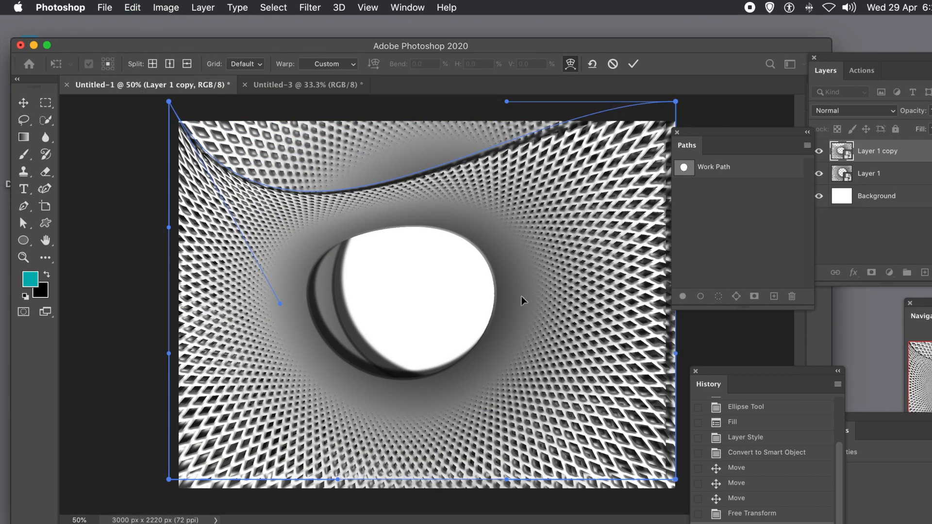
{"action": "left_click_drag", "start_coordinate": [573, 266], "coordinate": [636, 359]}
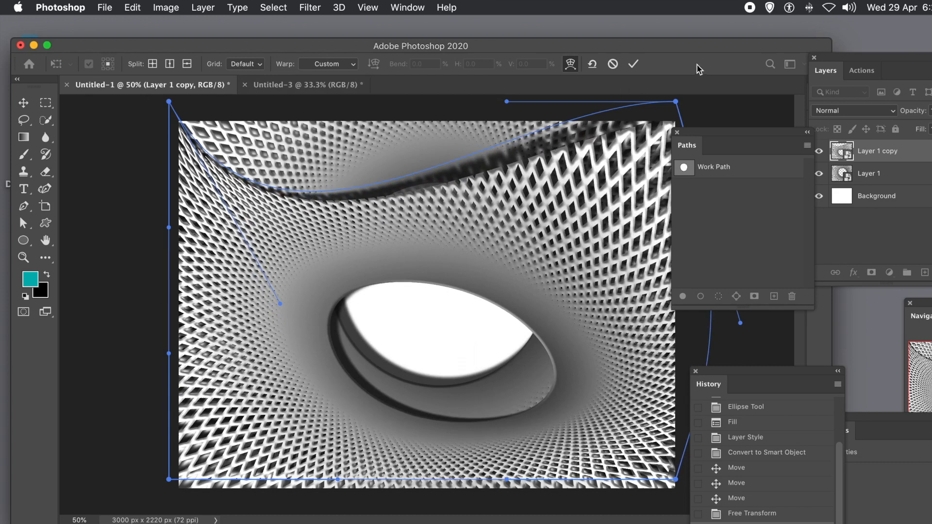
{"action": "left_click", "coordinate": [633, 65]}
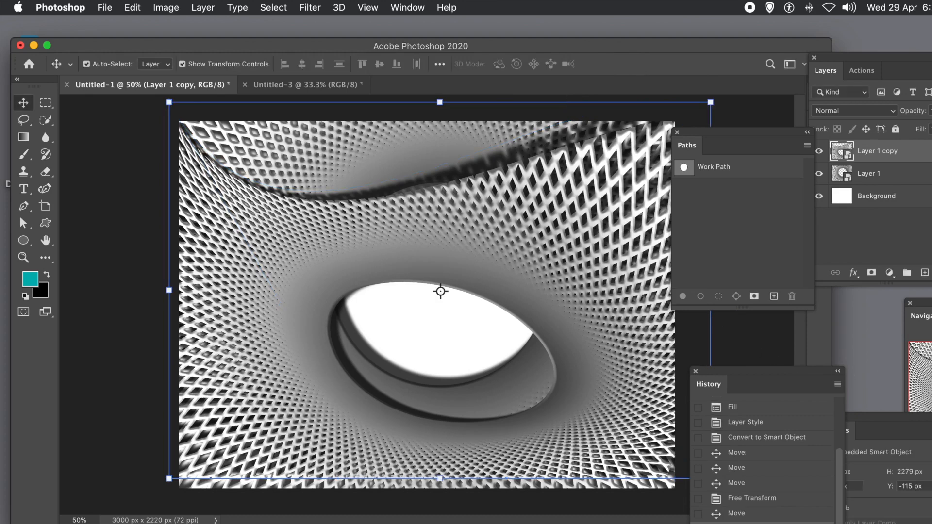
Scale Layer 1 copy up to about 128% width and 146% height and commit the transform
{"action": "scroll", "coordinate": [440, 291], "scroll_direction": "down", "scroll_amount": 5}
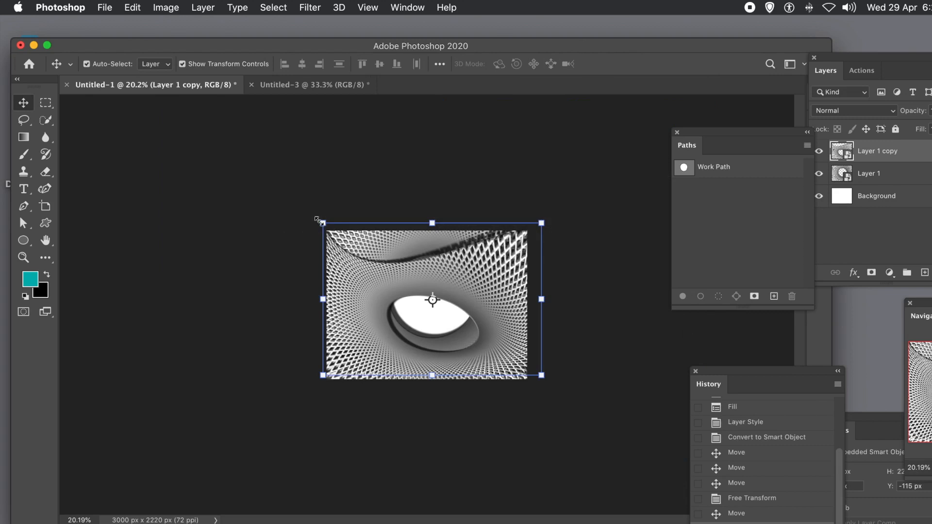
{"action": "left_click_drag", "start_coordinate": [324, 222], "coordinate": [264, 168]}
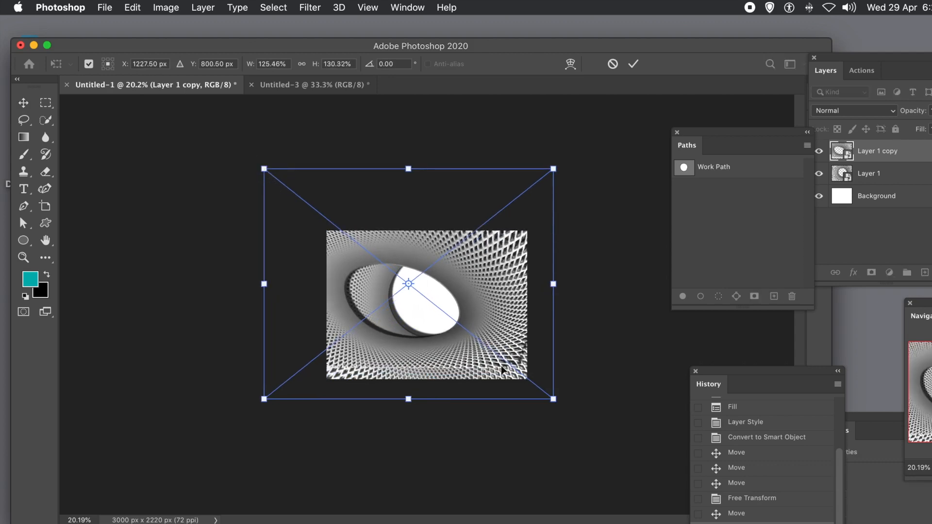
{"action": "left_click_drag", "start_coordinate": [553, 403], "coordinate": [553, 431]}
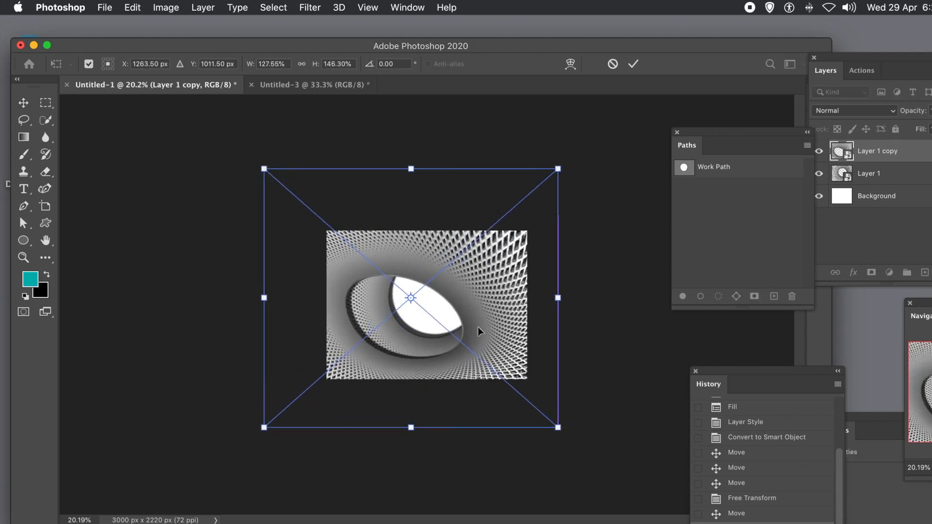
{"action": "double_click", "coordinate": [468, 291]}
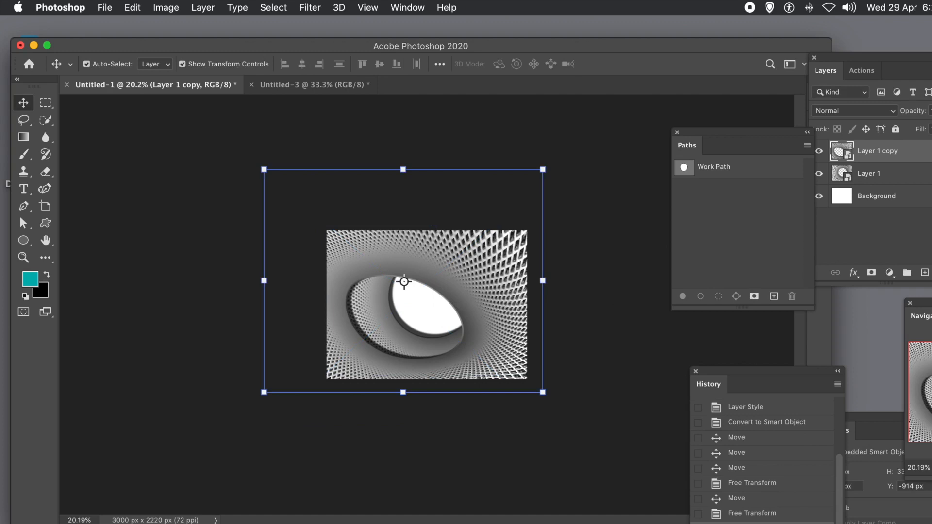
Revert the document to the Convert to Smart Object history state
{"action": "scroll", "coordinate": [404, 281], "scroll_direction": "up", "scroll_amount": 6}
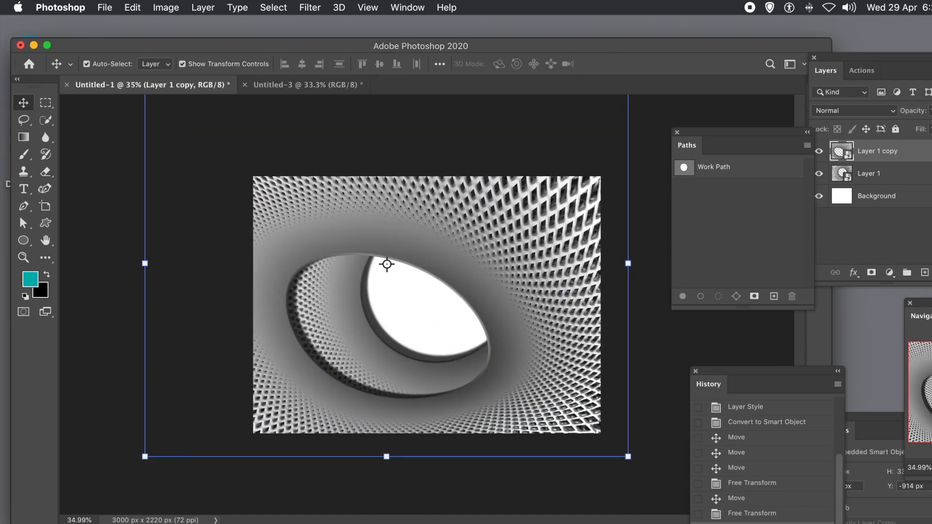
{"action": "scroll", "coordinate": [378, 255], "scroll_direction": "up", "scroll_amount": 2}
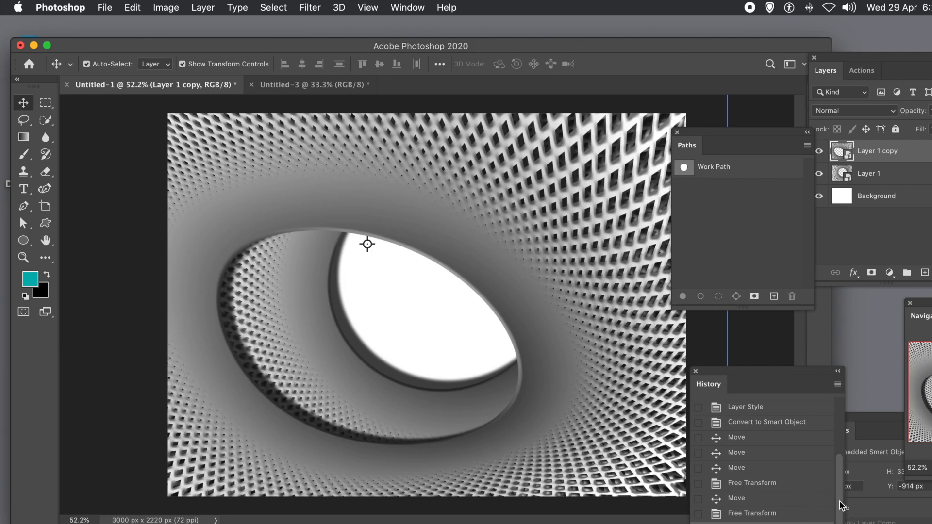
{"action": "scroll", "coordinate": [843, 485], "scroll_direction": "up", "scroll_amount": 3}
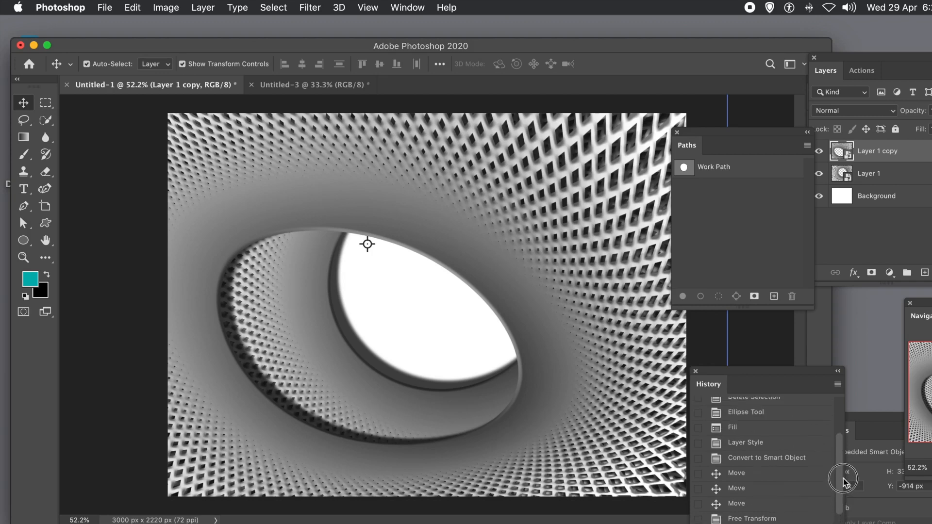
{"action": "left_click", "coordinate": [750, 458]}
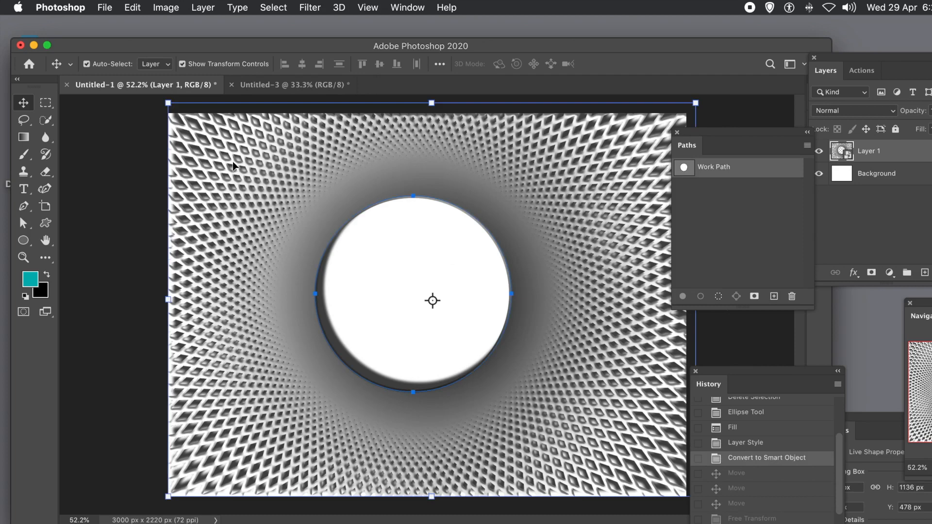
Apply the Oil Paint filter to Layer 1 with Stylization 8.7 and Cleanliness 8.8
{"action": "left_click", "coordinate": [310, 9]}
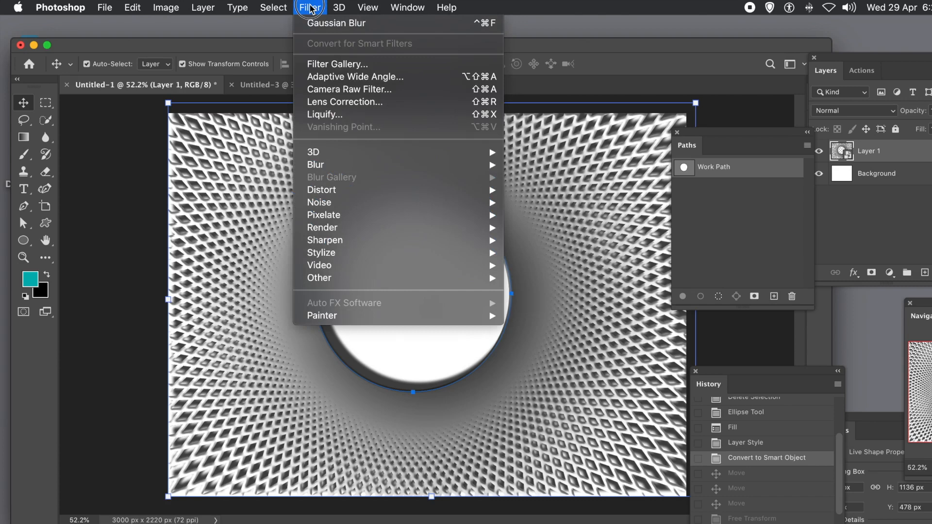
{"action": "mouse_move", "coordinate": [323, 253]}
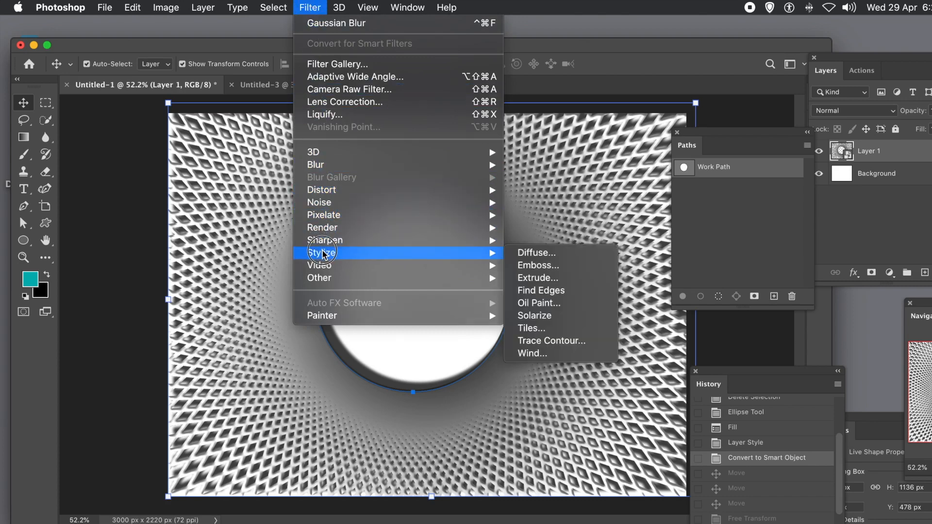
{"action": "left_click", "coordinate": [555, 308]}
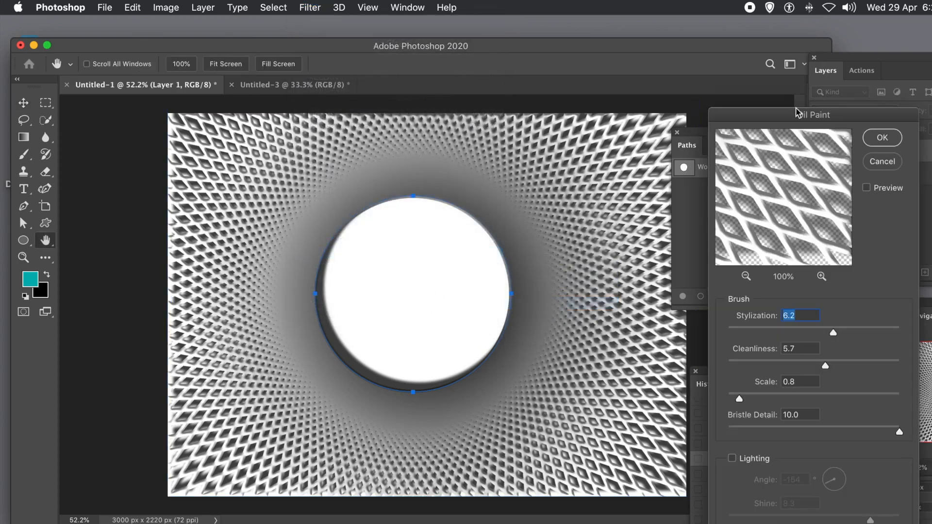
{"action": "left_click_drag", "start_coordinate": [798, 115], "coordinate": [575, 115]}
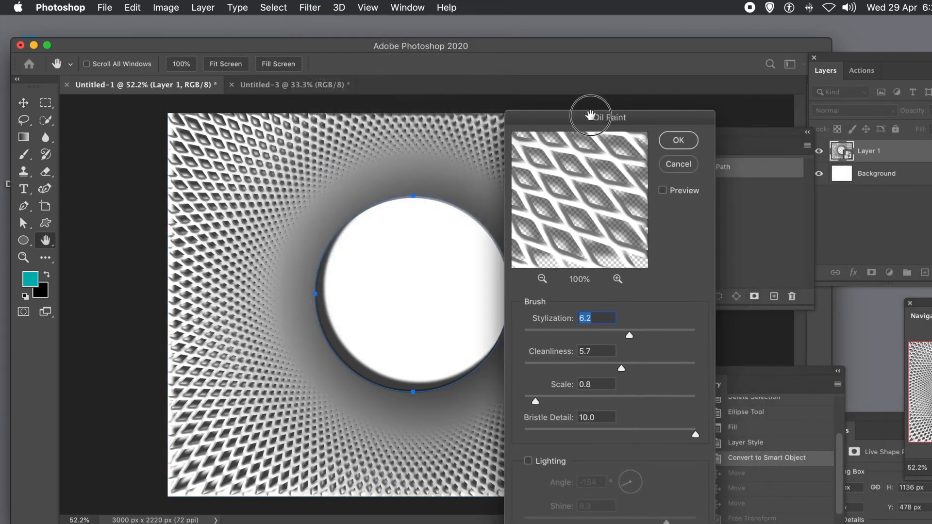
{"action": "left_click_drag", "start_coordinate": [653, 341], "coordinate": [672, 337]}
{"action": "left_click", "coordinate": [675, 367]}
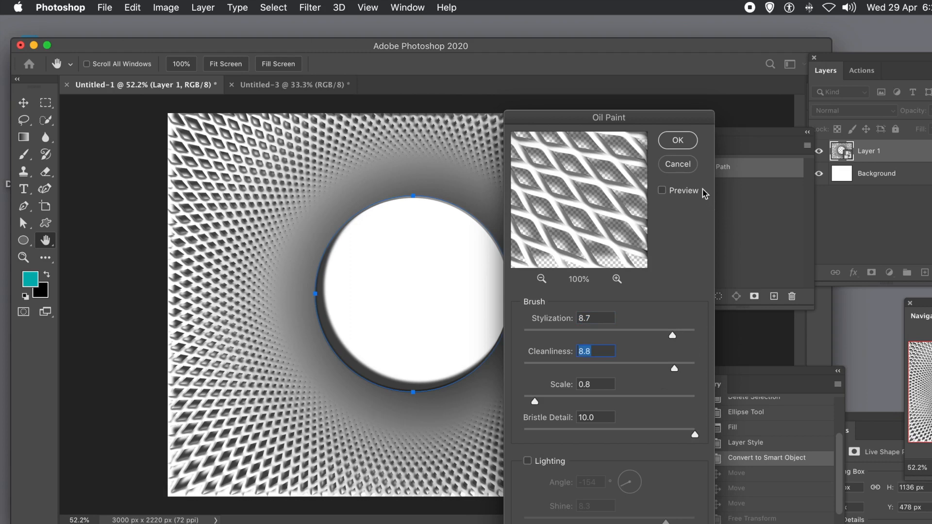
{"action": "left_click", "coordinate": [684, 143]}
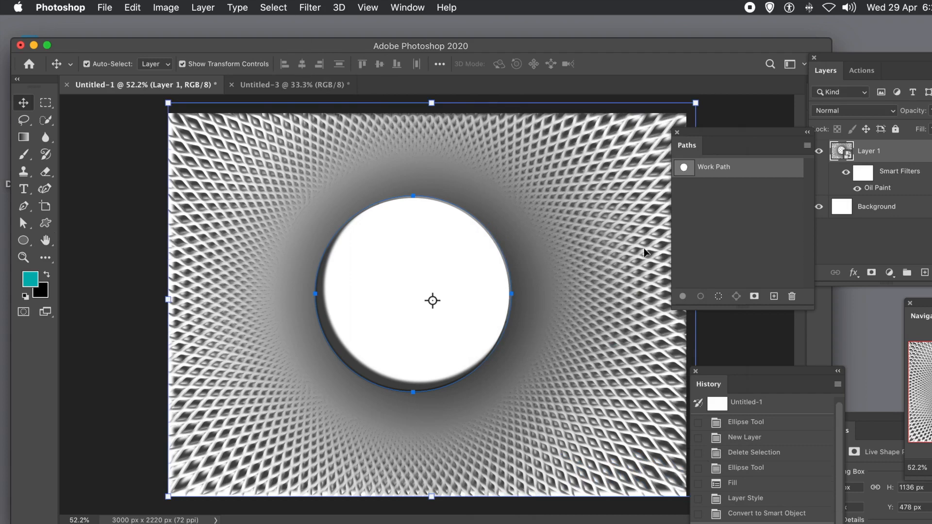
Open Liquify on Layer 1 and push the central circle into a four-pointed star shape with forward warp strokes
{"action": "left_click", "coordinate": [309, 7]}
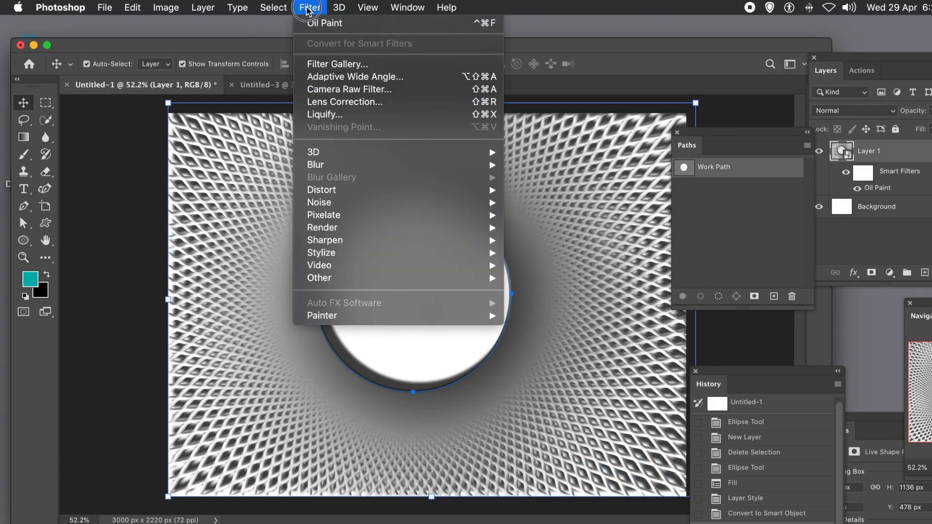
{"action": "left_click", "coordinate": [323, 117]}
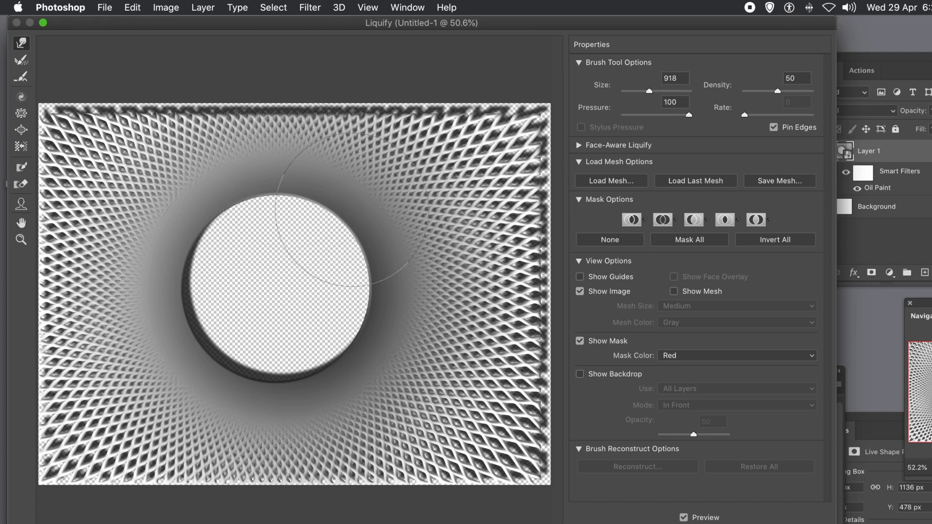
{"action": "mouse_move", "coordinate": [145, 212]}
{"action": "left_mouse_down"}
{"action": "mouse_move", "coordinate": [190, 238]}
{"action": "mouse_move", "coordinate": [168, 342]}
{"action": "left_mouse_up"}
{"action": "left_click_drag", "start_coordinate": [213, 386], "coordinate": [284, 302]}
{"action": "left_click_drag", "start_coordinate": [432, 327], "coordinate": [302, 300]}
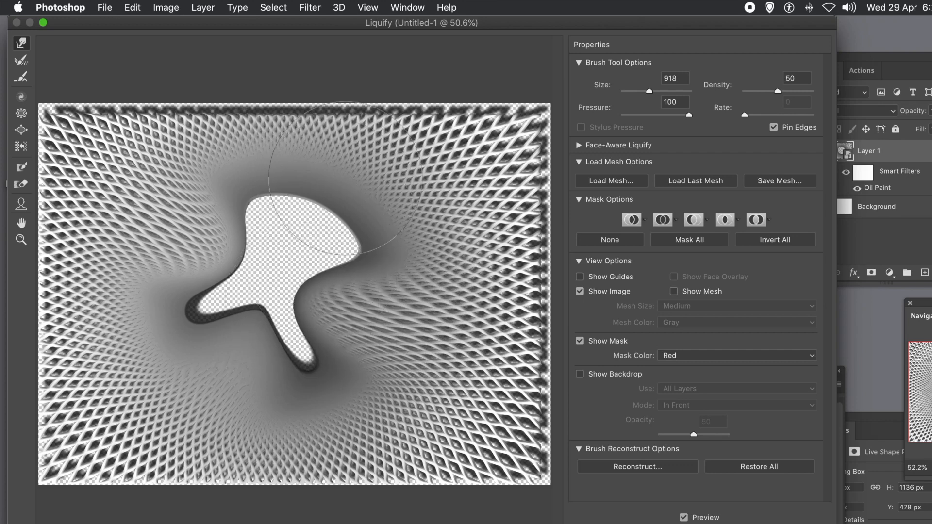
{"action": "left_click_drag", "start_coordinate": [340, 160], "coordinate": [295, 235]}
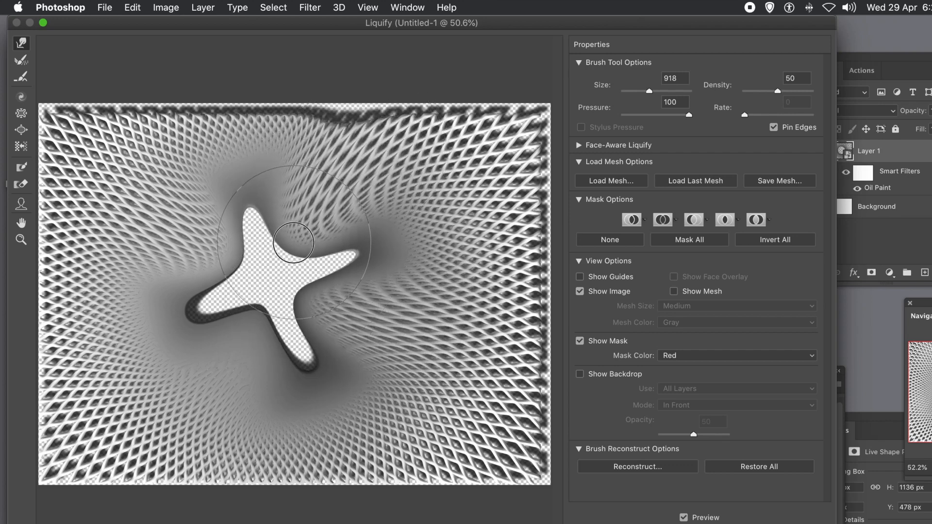
Warp the surrounding pattern near the top, right, bottom and lower-left edges, then apply the Liquify filter
{"action": "mouse_move", "coordinate": [88, 197]}
{"action": "left_mouse_down"}
{"action": "mouse_move", "coordinate": [60, 178]}
{"action": "mouse_move", "coordinate": [61, 131]}
{"action": "mouse_move", "coordinate": [44, 100]}
{"action": "mouse_move", "coordinate": [26, 90]}
{"action": "mouse_move", "coordinate": [209, 58]}
{"action": "mouse_move", "coordinate": [248, 80]}
{"action": "mouse_move", "coordinate": [334, 29]}
{"action": "mouse_move", "coordinate": [323, 17]}
{"action": "mouse_move", "coordinate": [359, 20]}
{"action": "mouse_move", "coordinate": [474, 159]}
{"action": "mouse_move", "coordinate": [508, 145]}
{"action": "mouse_move", "coordinate": [481, 143]}
{"action": "left_mouse_up"}
{"action": "left_click_drag", "start_coordinate": [420, 137], "coordinate": [445, 112]}
{"action": "left_click_drag", "start_coordinate": [508, 375], "coordinate": [550, 389]}
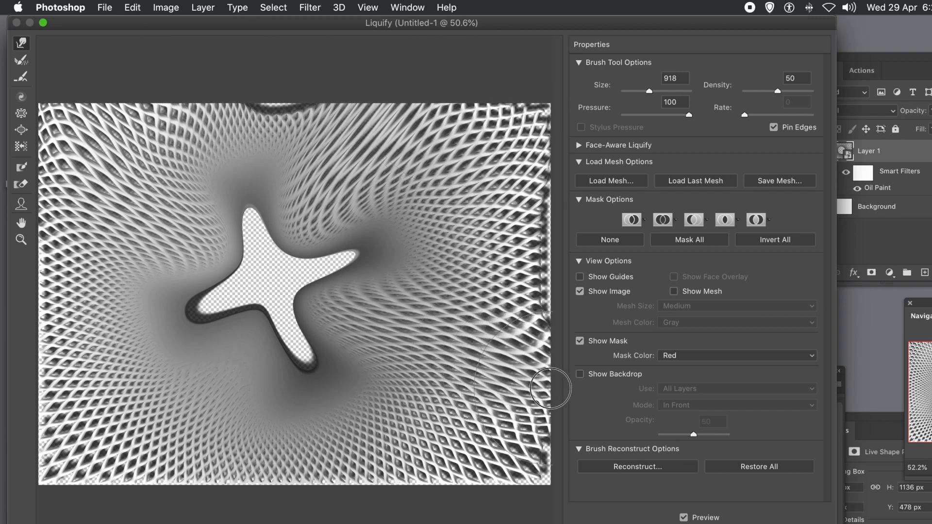
{"action": "left_click_drag", "start_coordinate": [509, 460], "coordinate": [547, 492]}
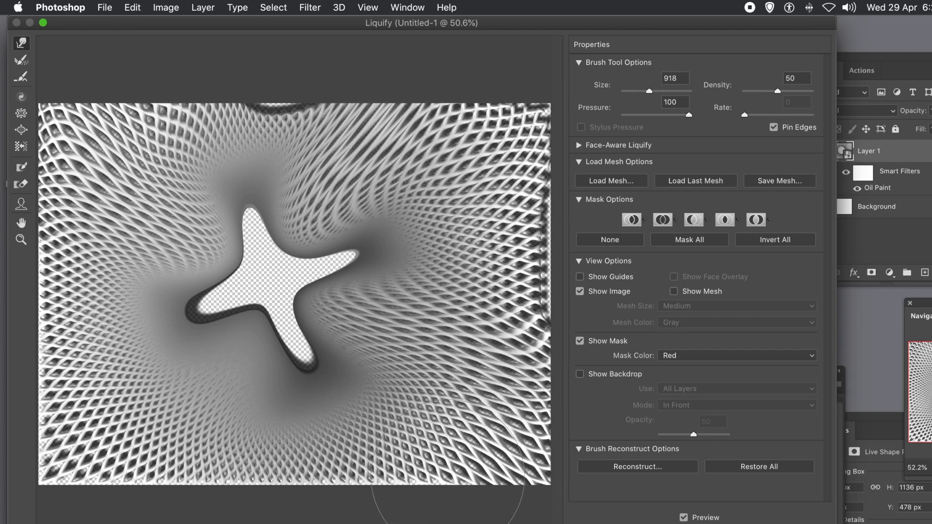
{"action": "left_click_drag", "start_coordinate": [427, 459], "coordinate": [407, 486]}
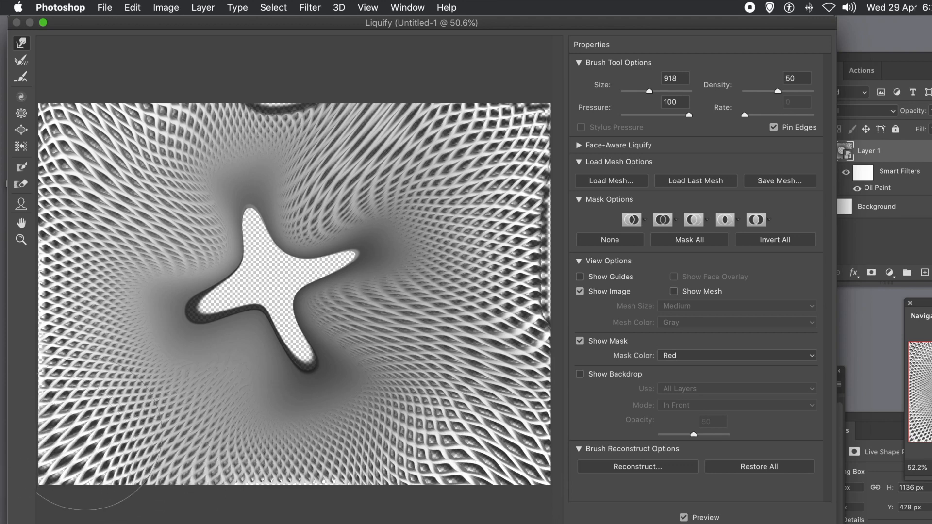
{"action": "left_click_drag", "start_coordinate": [99, 388], "coordinate": [70, 411]}
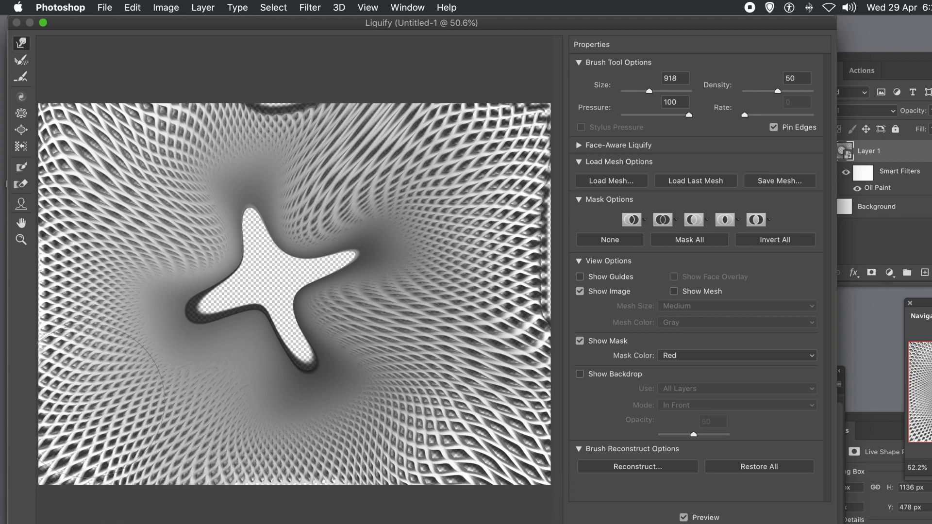
{"action": "left_click_drag", "start_coordinate": [125, 376], "coordinate": [59, 408]}
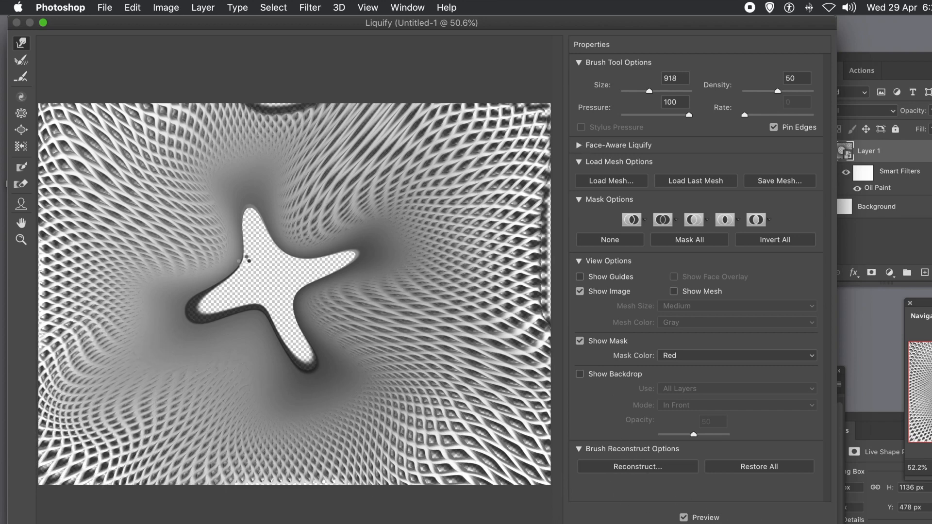
{"action": "key", "text": "Return"}
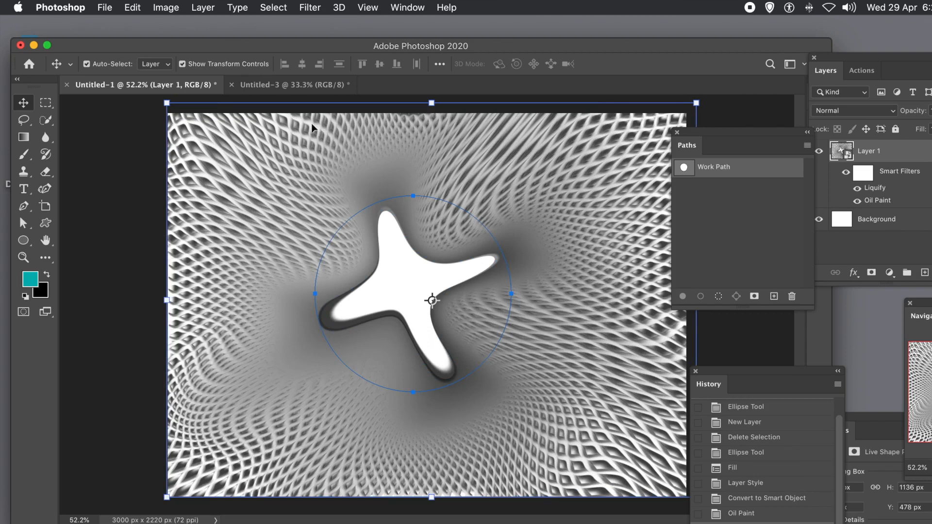
Colorize Layer 1 with Hue/Saturation set to Hue 27, Saturation +66 and Lightness +12
{"action": "left_click", "coordinate": [170, 8]}
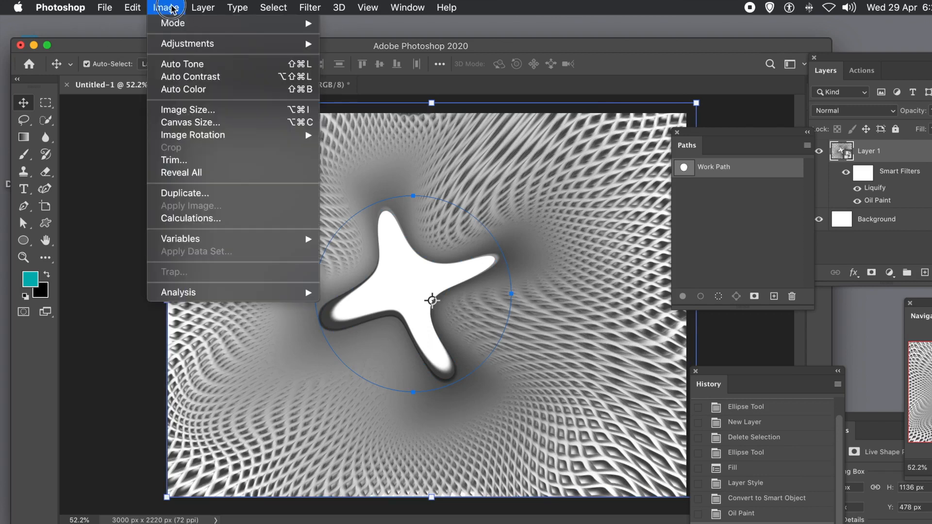
{"action": "mouse_move", "coordinate": [183, 43]}
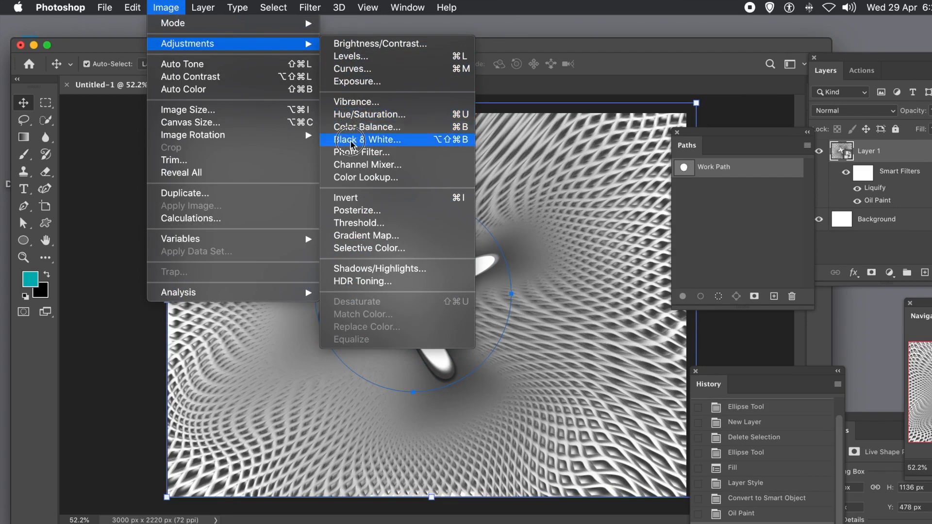
{"action": "left_click", "coordinate": [377, 114]}
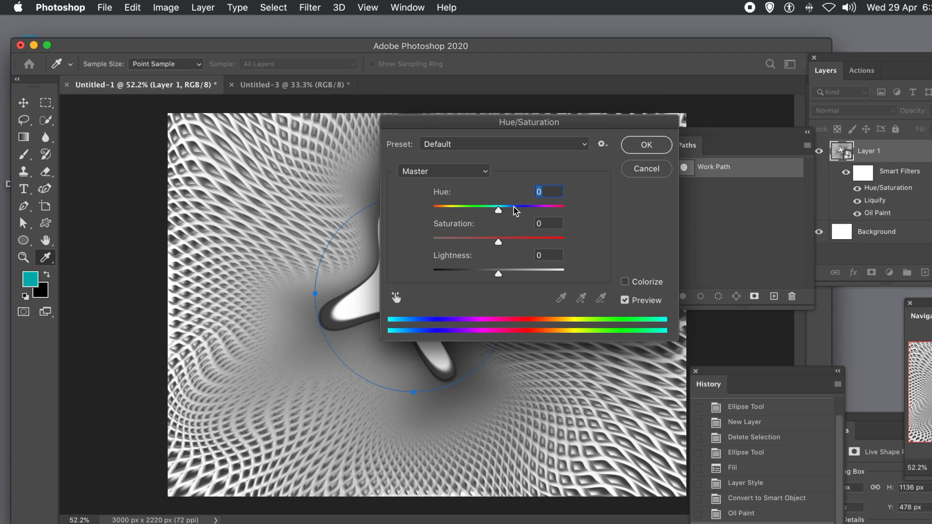
{"action": "left_click", "coordinate": [625, 282]}
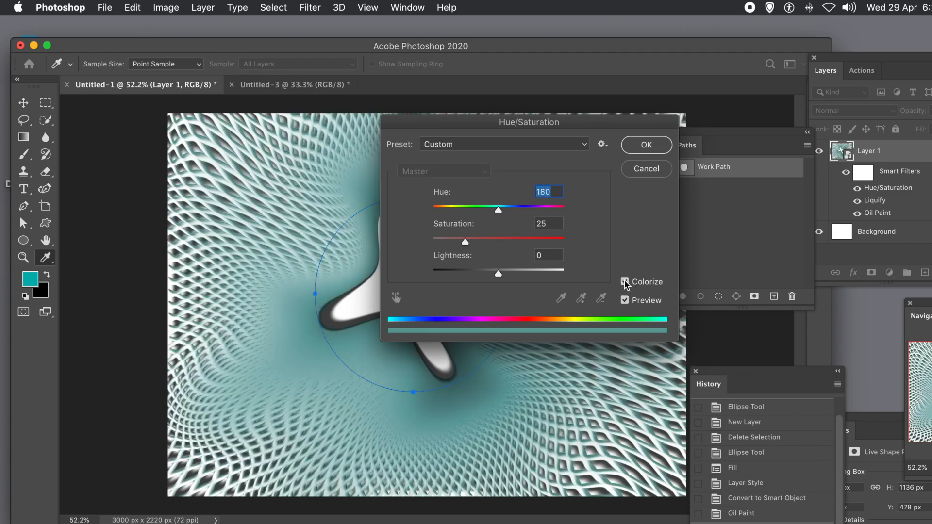
{"action": "left_click_drag", "start_coordinate": [518, 208], "coordinate": [525, 243]}
{"action": "left_click_drag", "start_coordinate": [527, 244], "coordinate": [519, 242]}
{"action": "left_click_drag", "start_coordinate": [508, 275], "coordinate": [505, 274]}
{"action": "left_click_drag", "start_coordinate": [524, 210], "coordinate": [445, 213]}
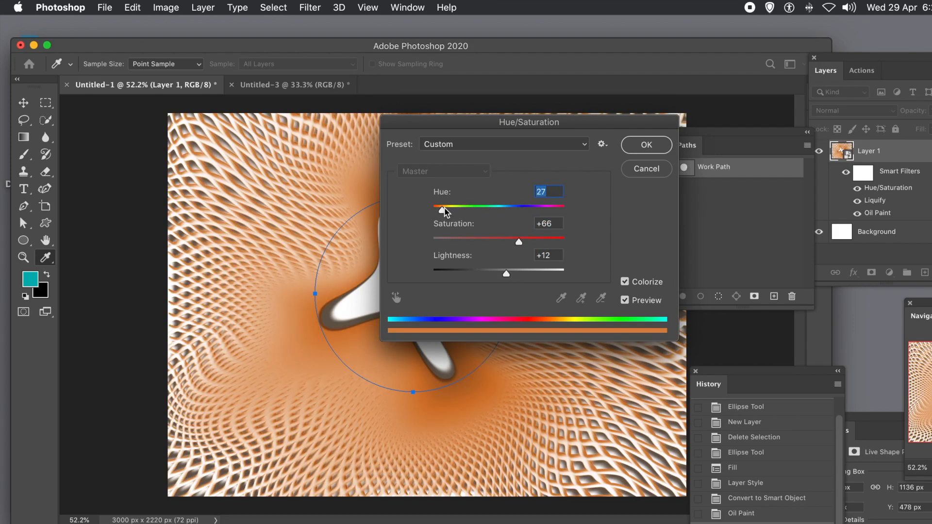
{"action": "left_click", "coordinate": [634, 146]}
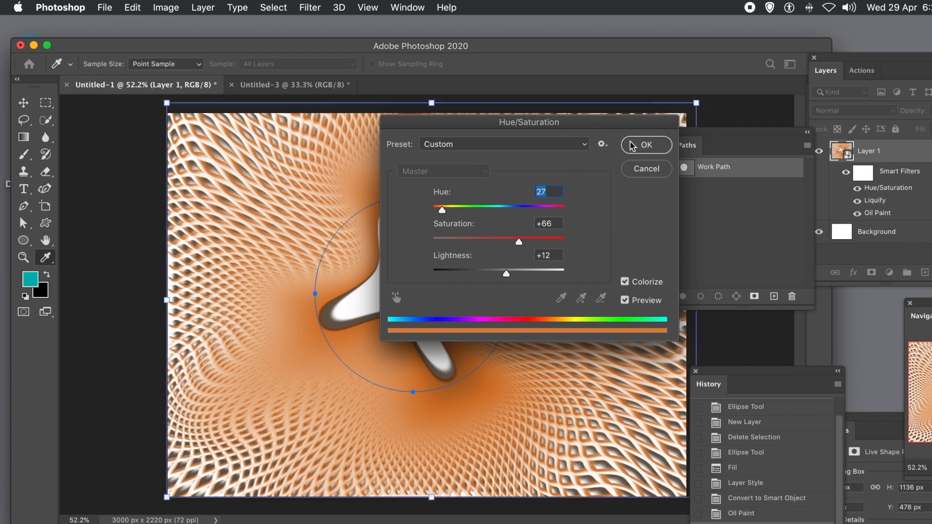